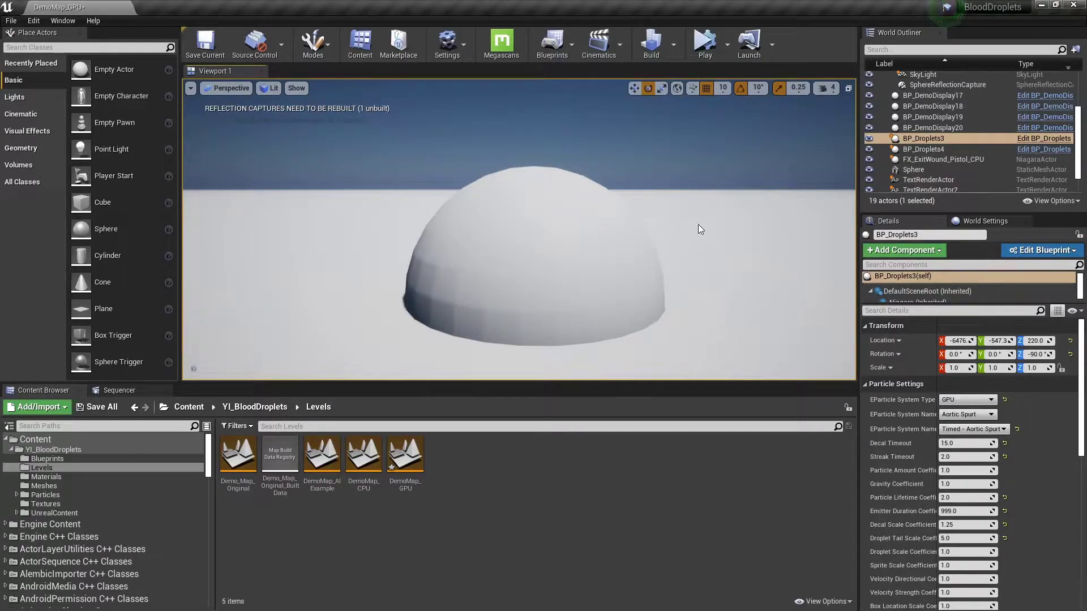
- Simulate the level in game view and look closely at the droplets landing on the sphere
scroll(698, 223, "down", 3)
scroll(714, 253, "up", 4)
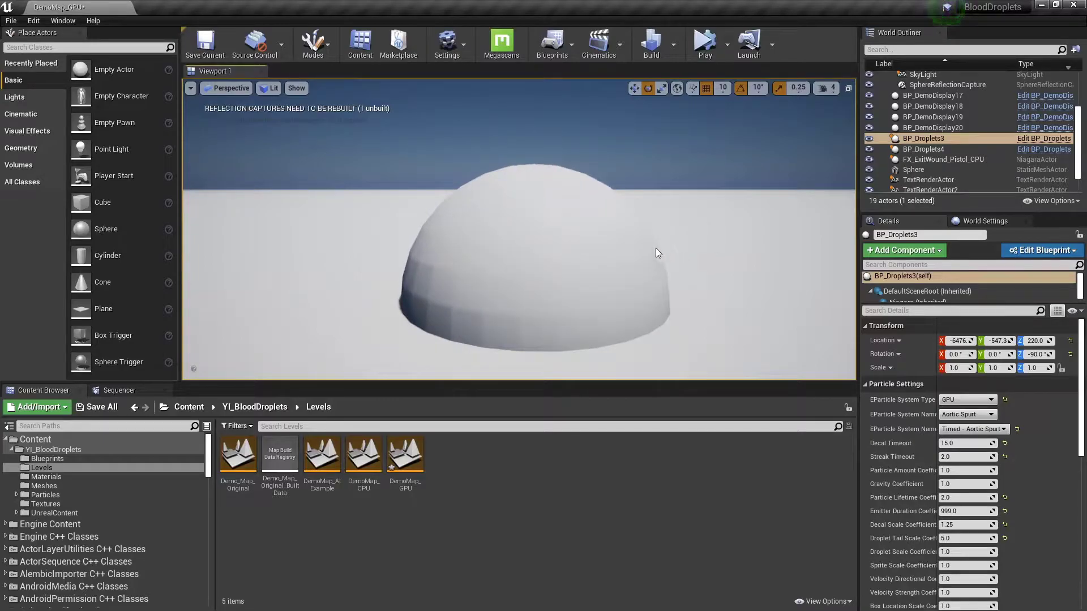
key("alt+s")
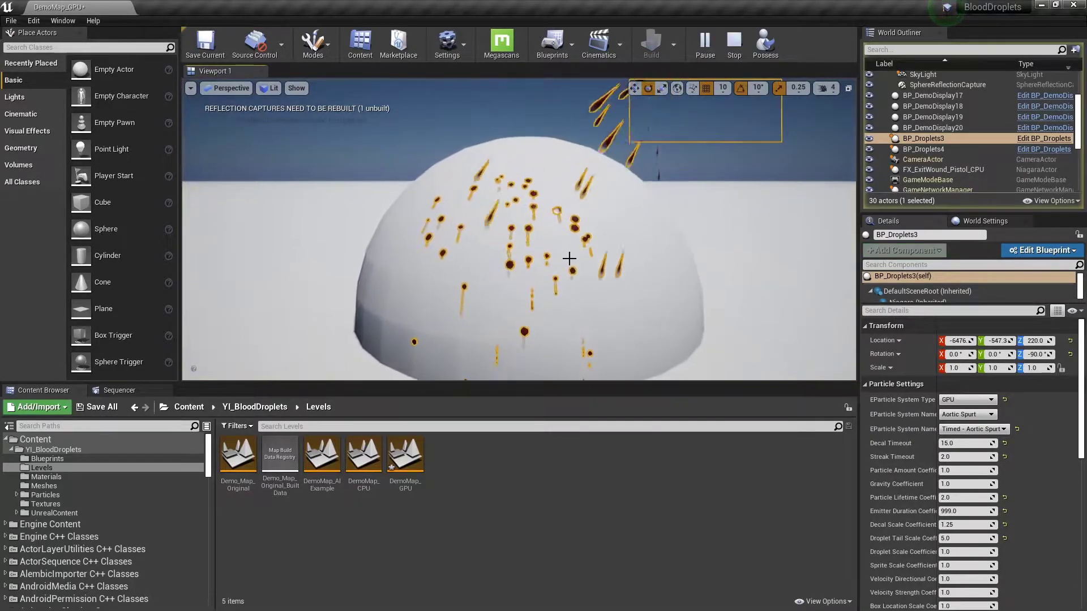
key("g")
scroll(572, 263, "up", 4)
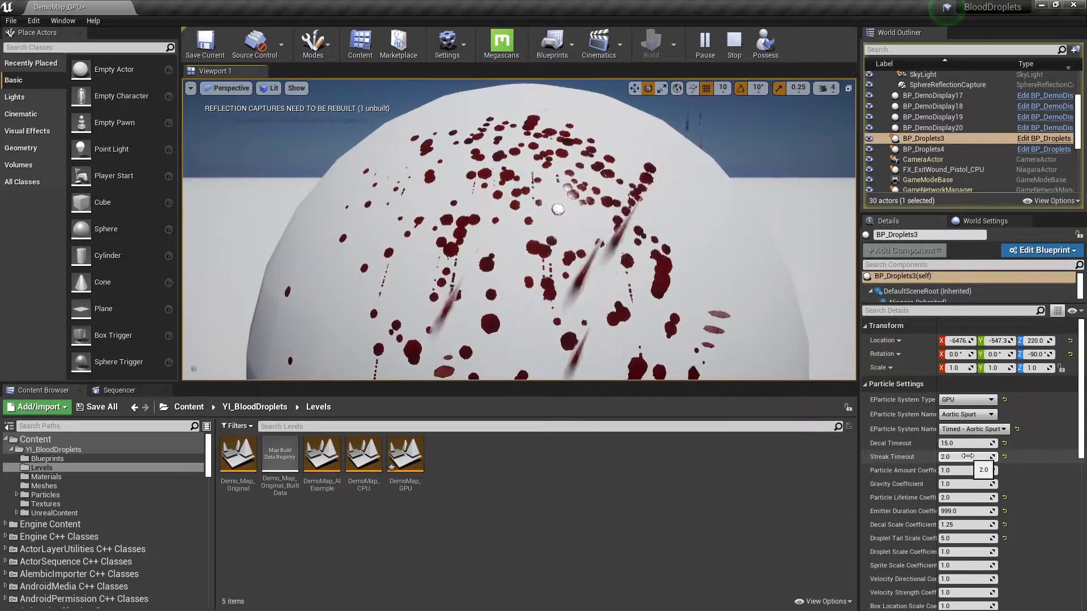
- Try a Streak Timeout of 5.0 on BP_Droplets3 while the simulation is running and stop the simulation
left_click(974, 458)
type("5")
key("Return")
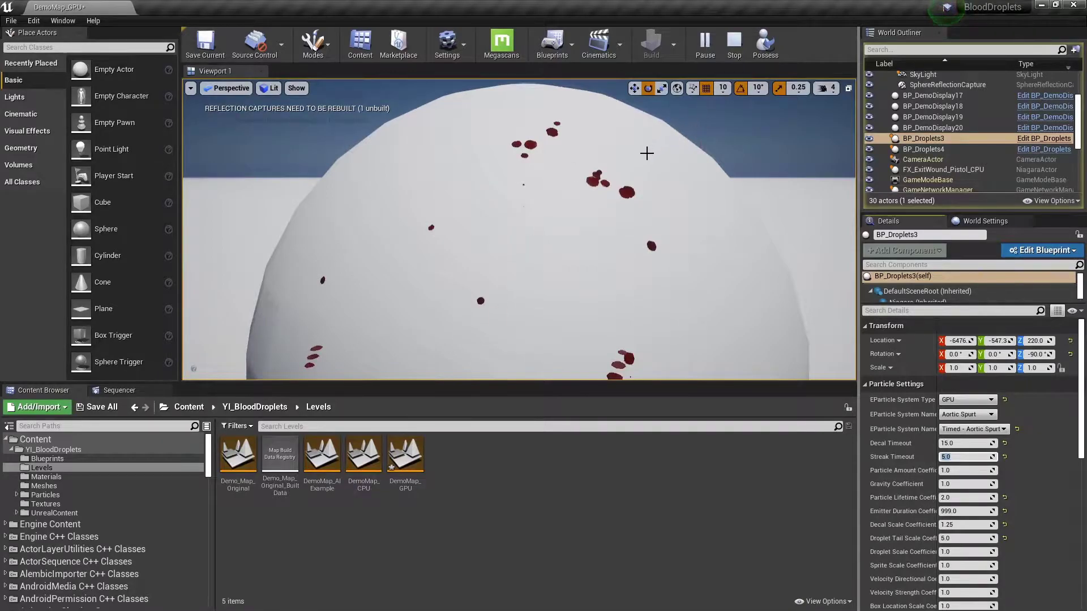
left_click(726, 50)
left_click(699, 51)
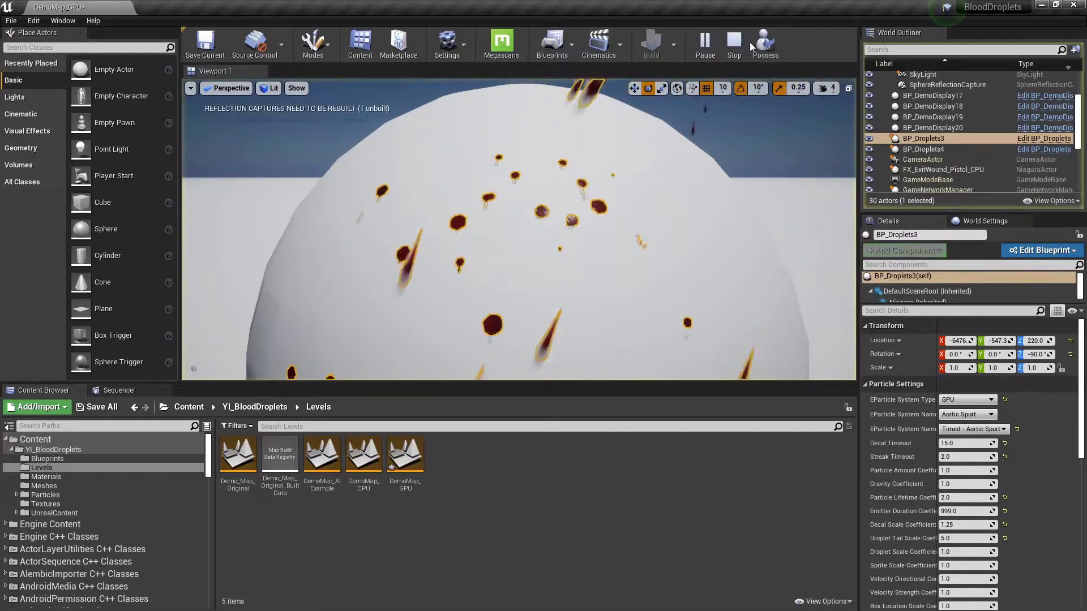
left_click(735, 41)
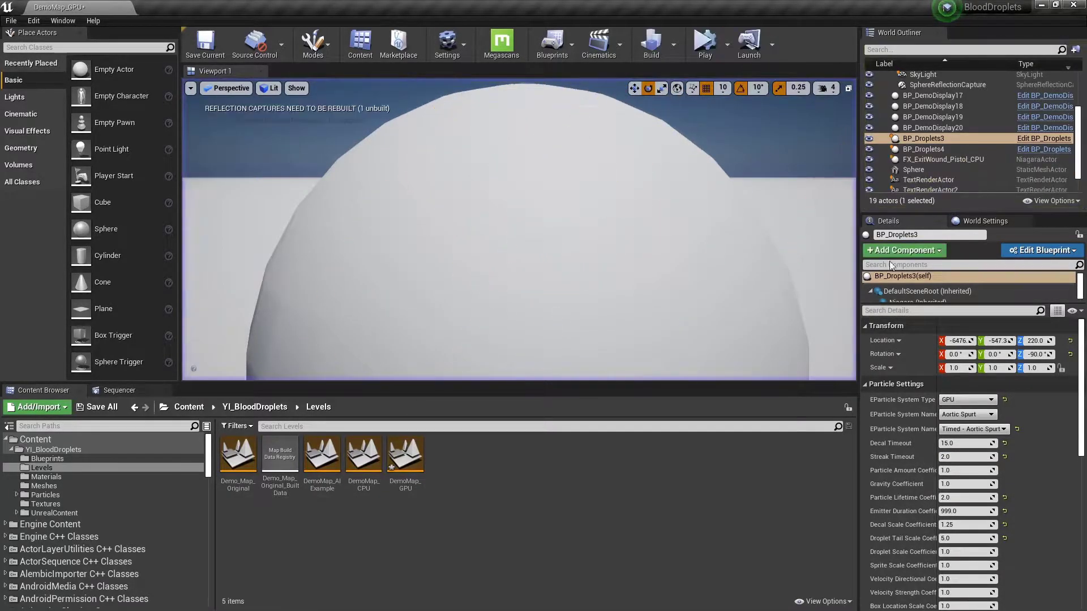
- Simulate the level with BP_Droplets3's Streak Timeout at 5.0, inspect the streaks on the sphere, and stop the simulation
left_click(706, 45)
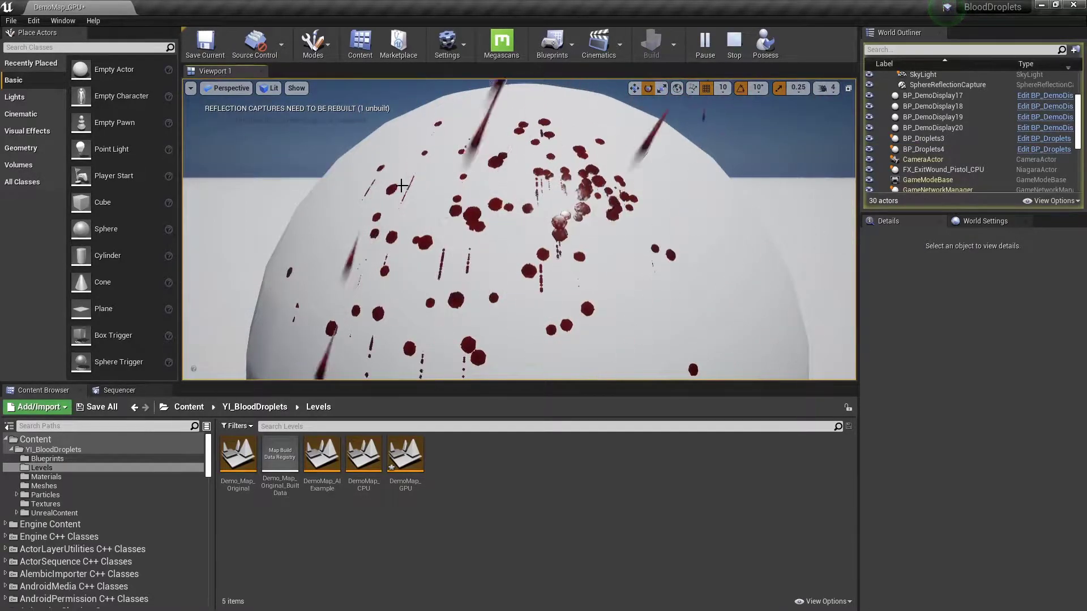
scroll(401, 189, "down", 4)
scroll(401, 189, "up", 4)
scroll(401, 189, "down", 4)
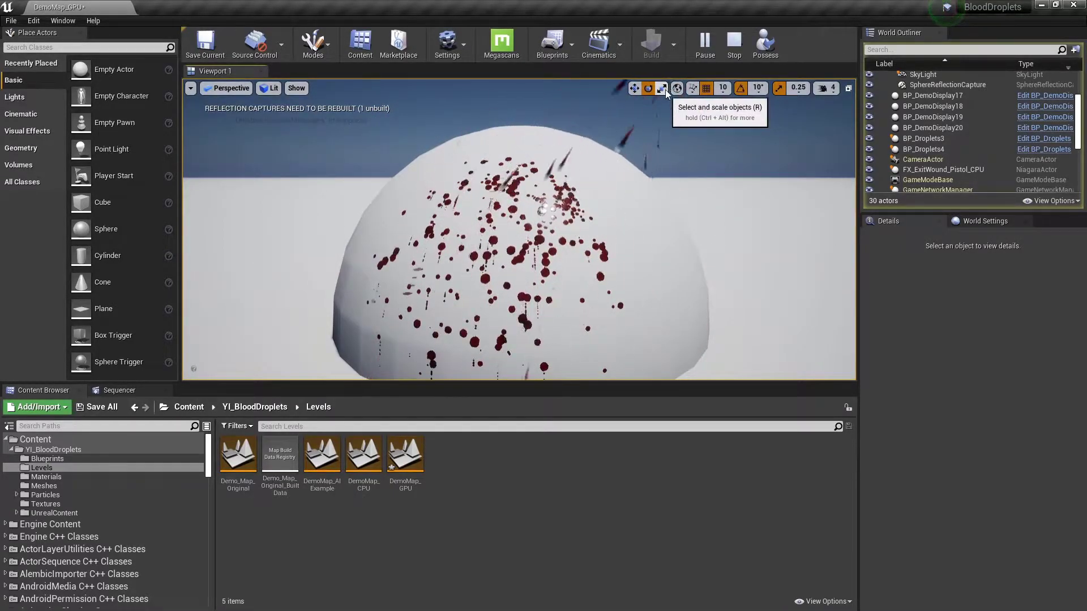
left_click(735, 44)
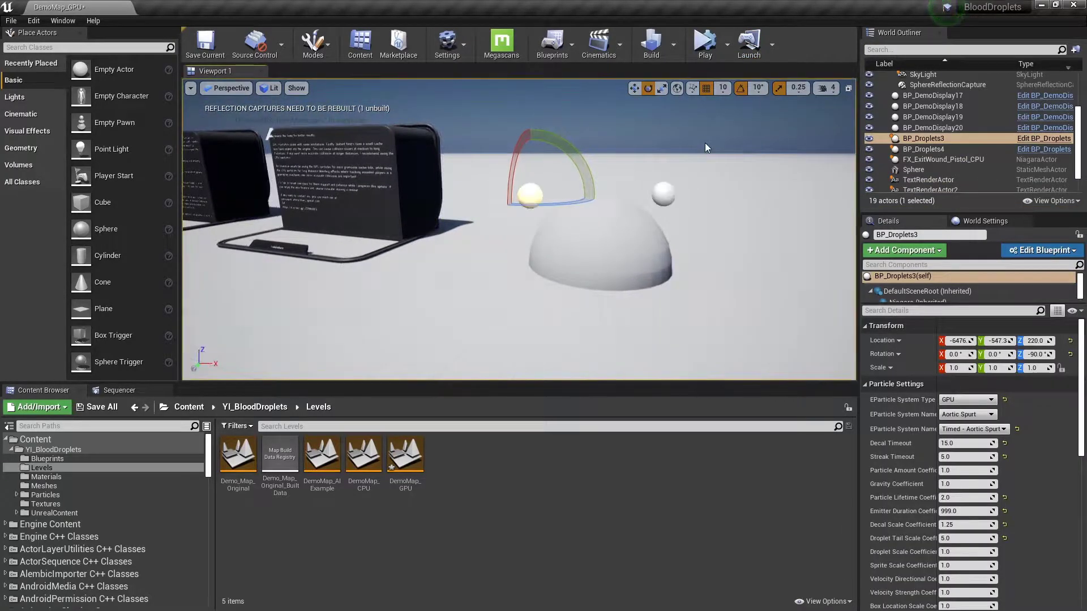
- Hide the editor icons and check the global distance field view distance in the World Settings
key("g")
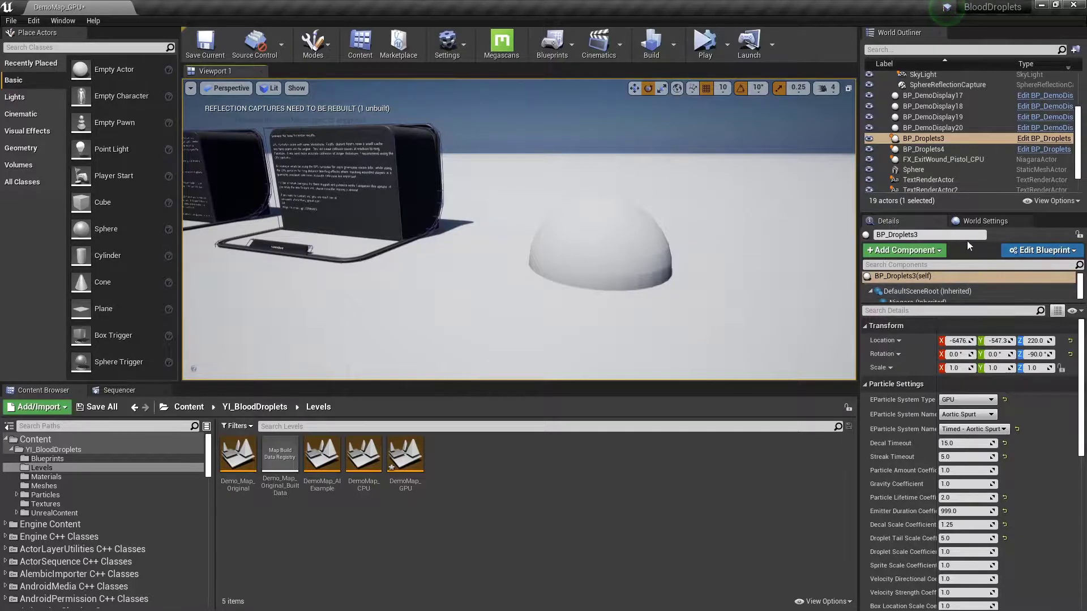
left_click(980, 222)
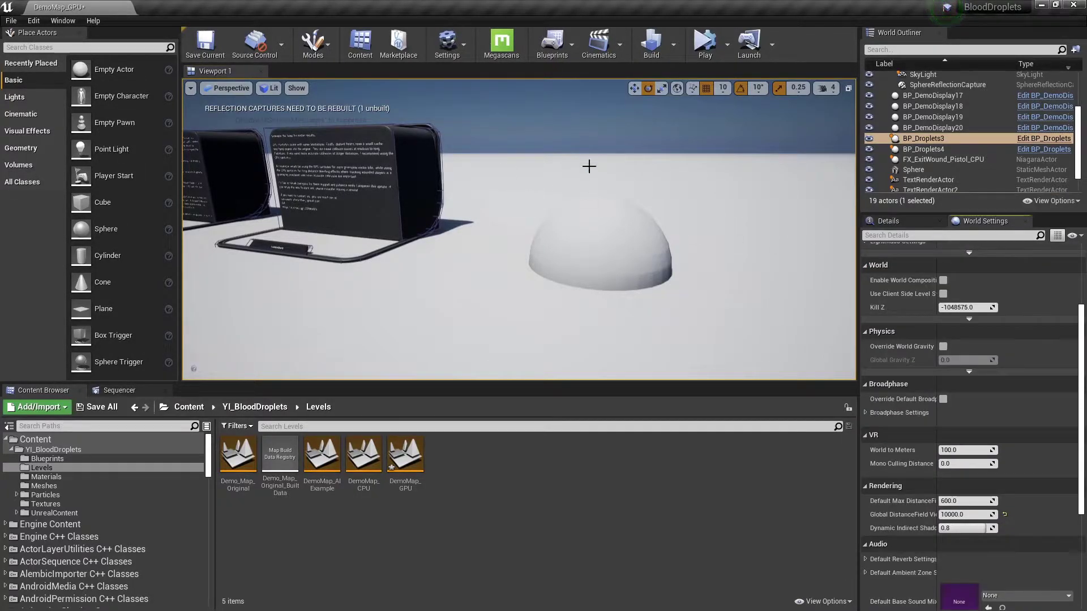
left_click(904, 221)
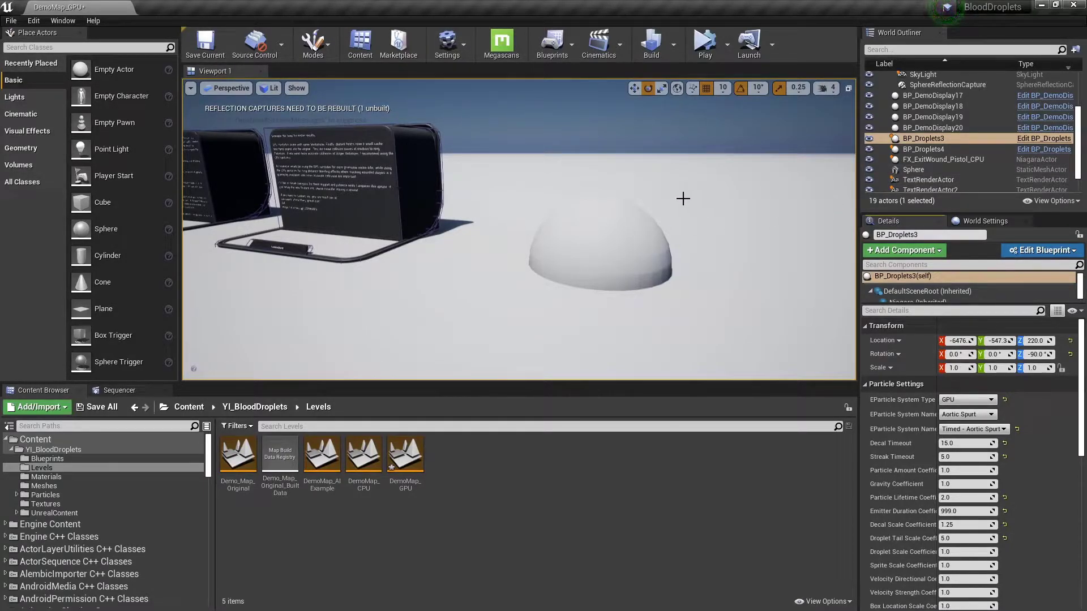
- Turn on the Mesh DistanceFields visualization in the viewport
mouse_move(682, 199)
right_mouse_down()
mouse_move(640, 200)
mouse_move(614, 176)
mouse_move(646, 173)
mouse_move(671, 204)
right_mouse_up()
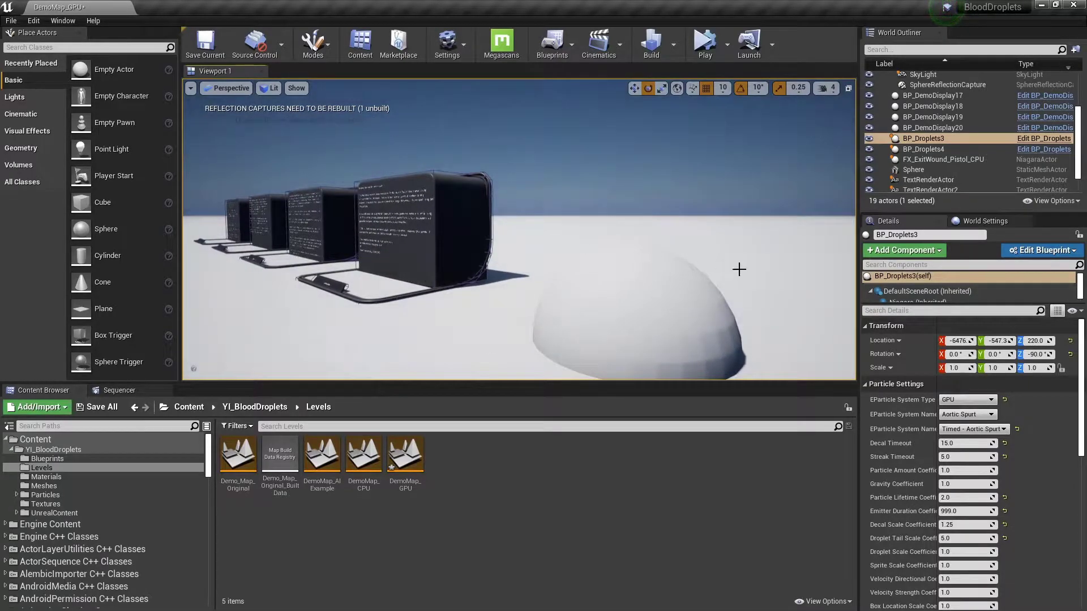
right_click_drag(307, 218, 307, 218)
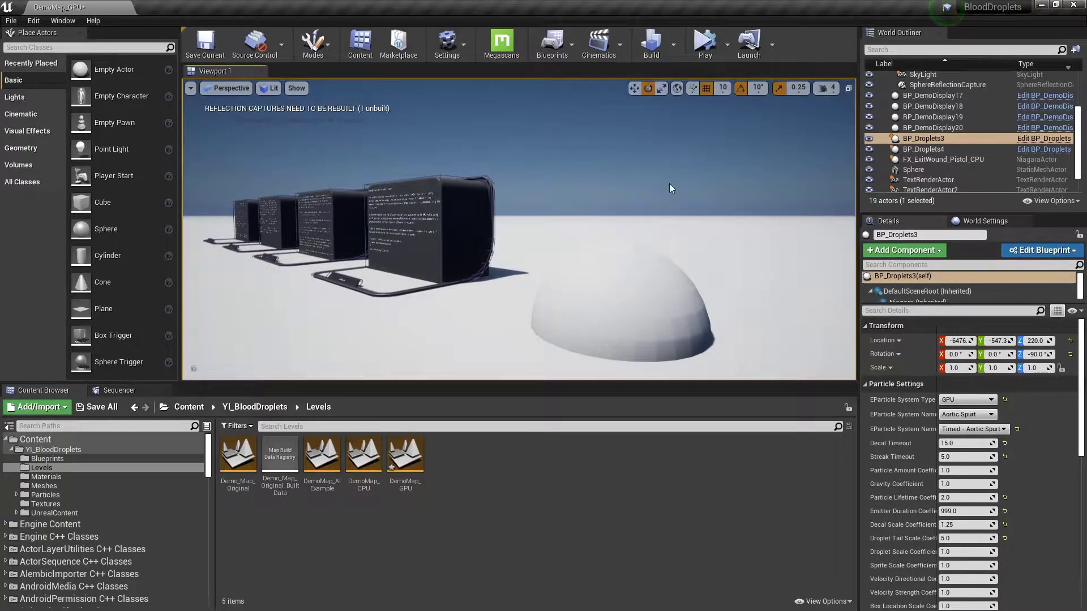
left_click(297, 88)
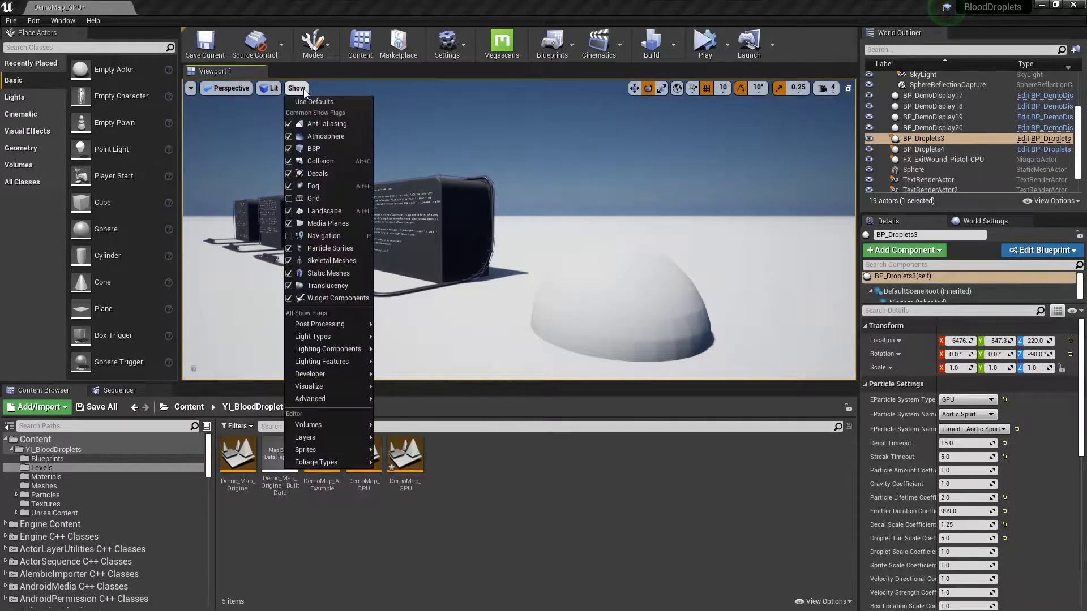
mouse_move(344, 387)
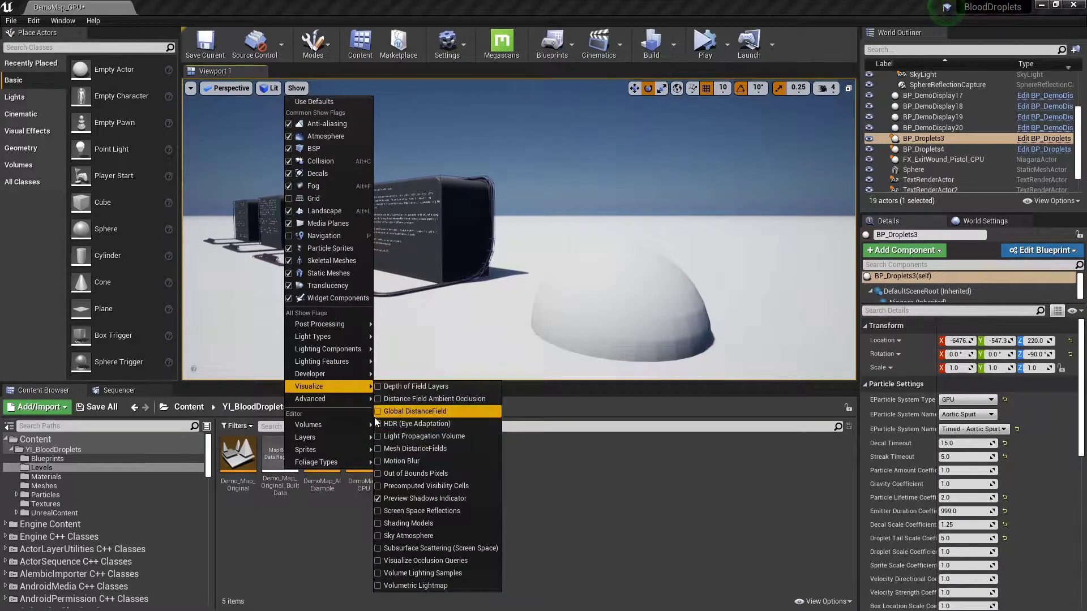
left_click(376, 451)
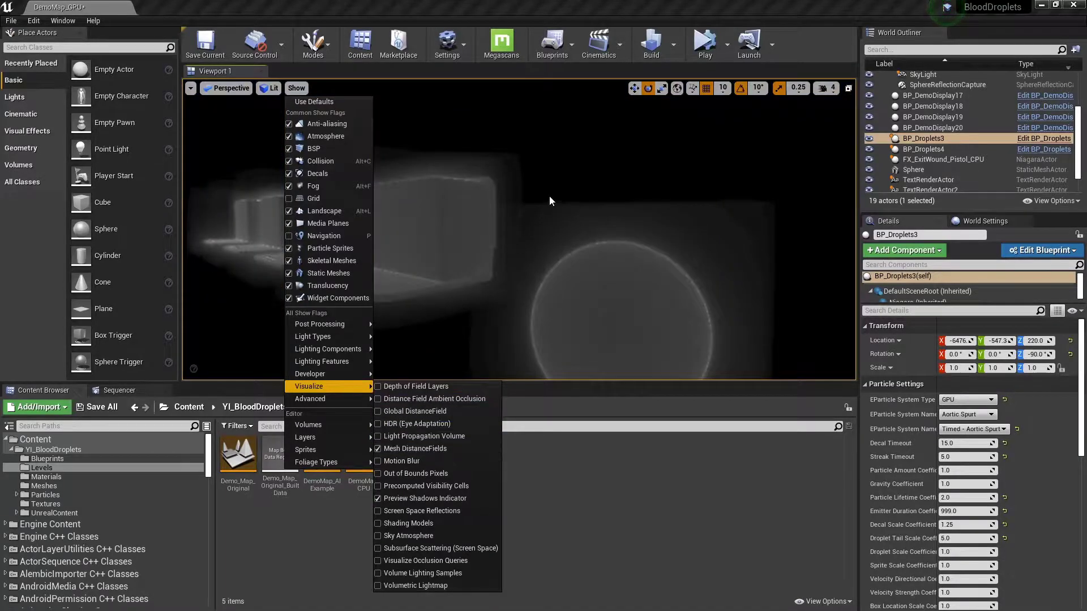
left_click(569, 188)
- Inspect the mesh distance fields of the display stands and the sphere, ending with the sphere selected
right_click_drag(569, 188, 504, 193)
left_click(453, 234)
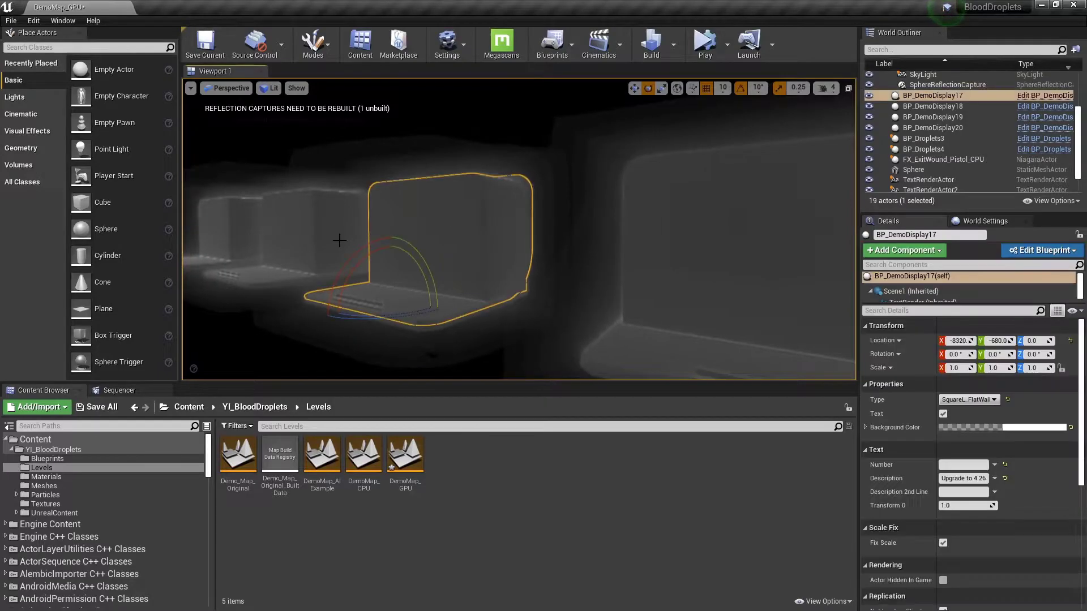
left_click(317, 232)
key("Escape")
left_click(714, 255)
right_click_drag(678, 304, 781, 304)
left_click(677, 304)
mouse_move(677, 304)
right_mouse_down()
mouse_move(719, 304)
mouse_move(675, 303)
right_mouse_up()
left_click(639, 275)
mouse_move(583, 268)
right_mouse_down()
mouse_move(615, 266)
mouse_move(549, 266)
mouse_move(582, 268)
right_mouse_up()
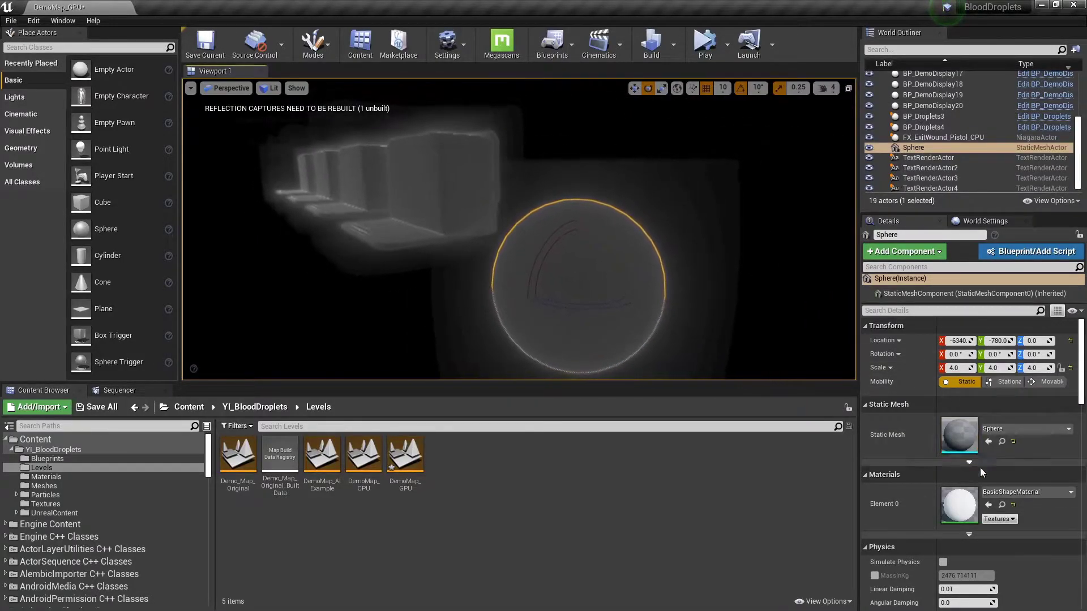
- Open the selected sphere's static mesh asset and filter its details for "dis"
double_click(958, 437)
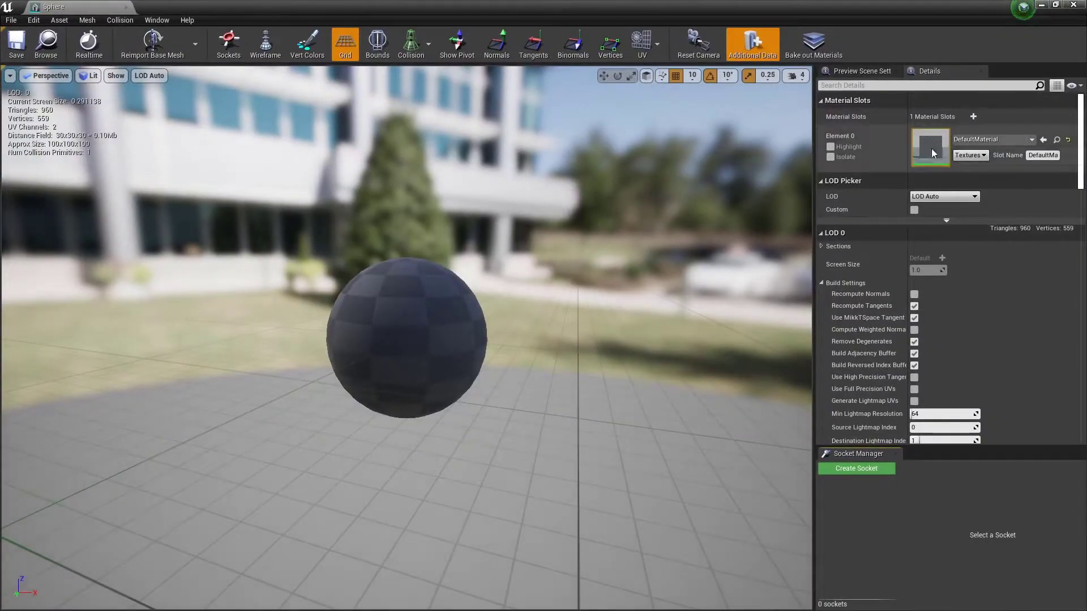
left_click(922, 86)
type("dis")
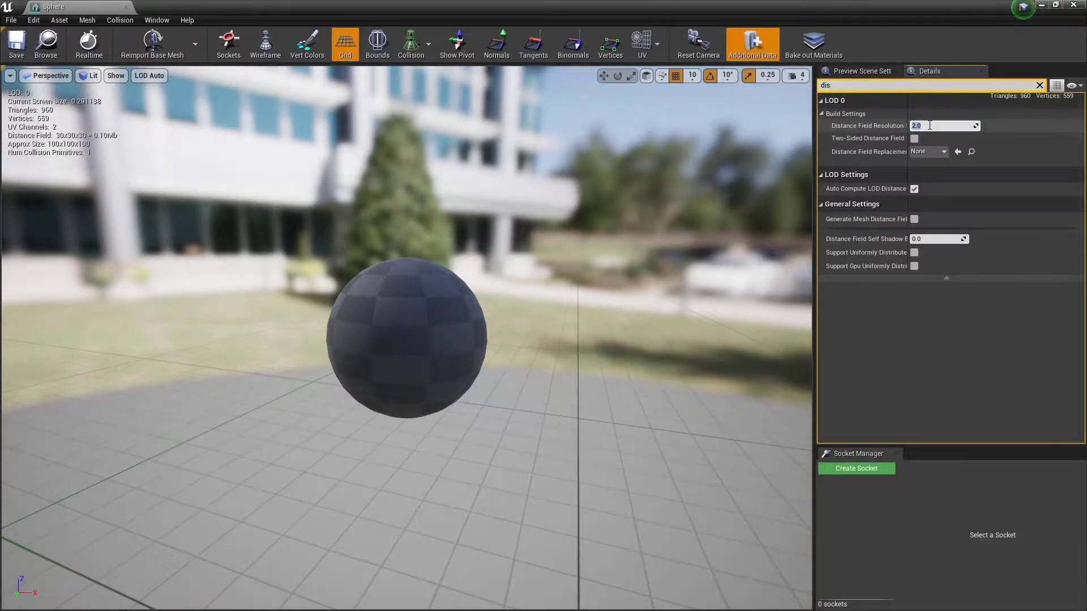
- Shrink the Sphere mesh editor window and arrange it so the level viewport stays visible behind it
left_click_drag(731, 8, 705, 257)
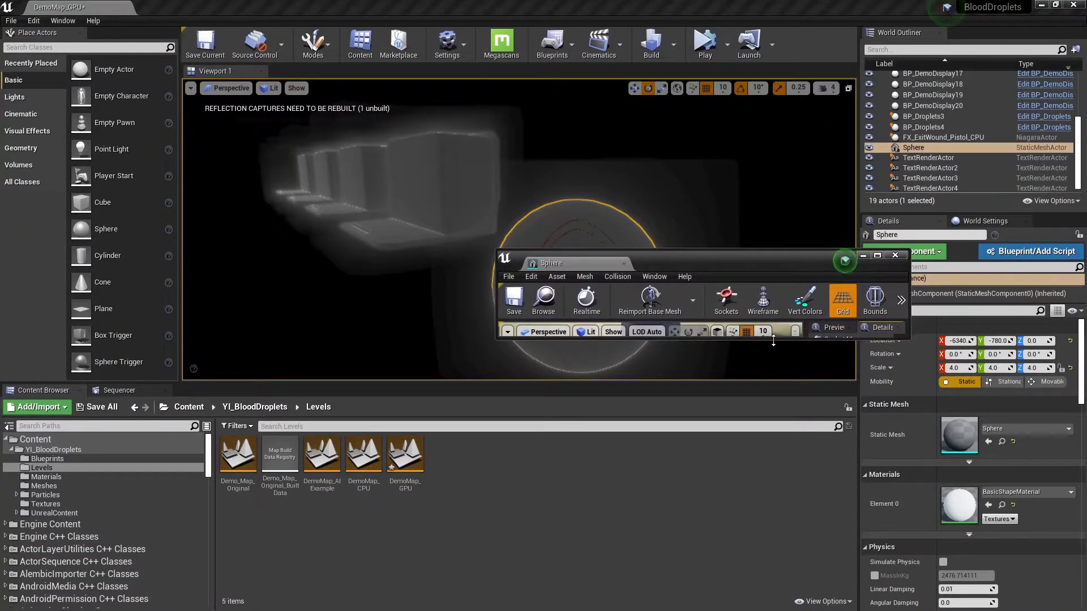
left_click_drag(769, 340, 804, 588)
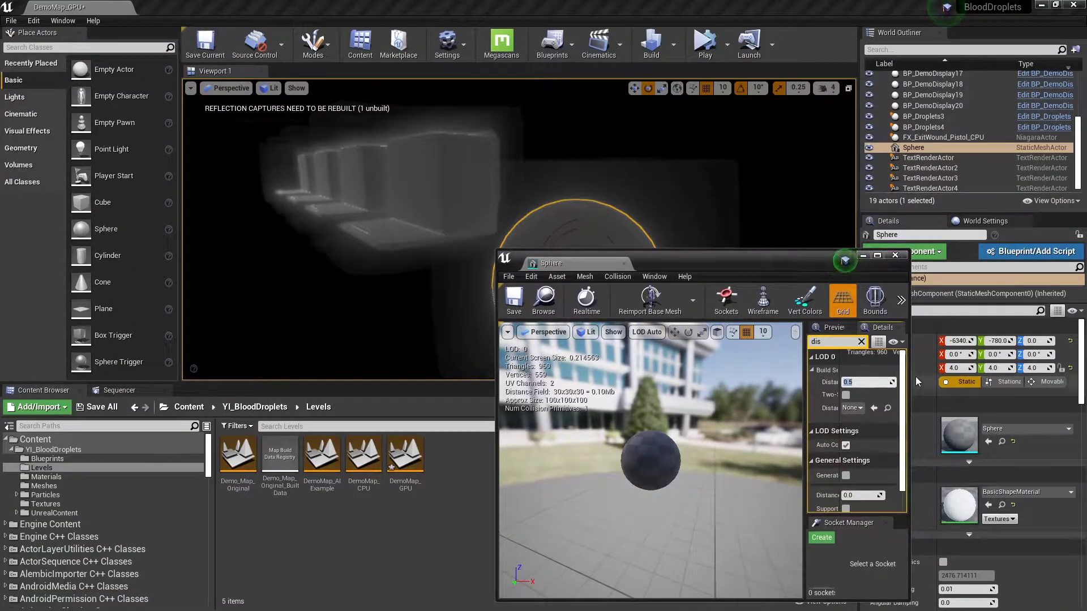
left_click_drag(909, 375, 1042, 391)
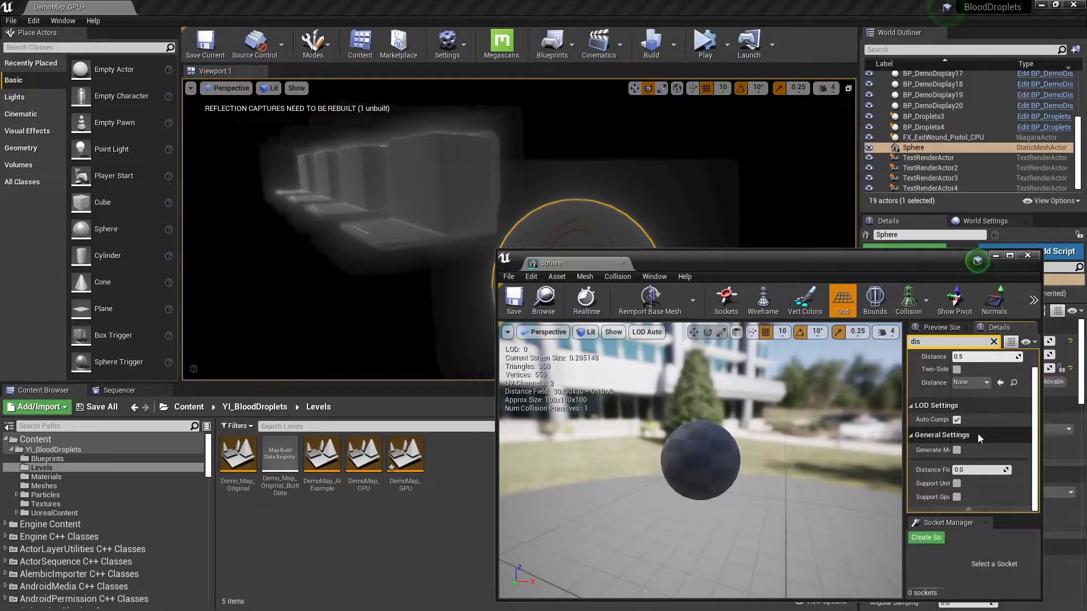
- Clear the details filter and apply a Distance Field Resolution of 0.5 to the sphere mesh
scroll(970, 433, "down", 1)
left_click(994, 342)
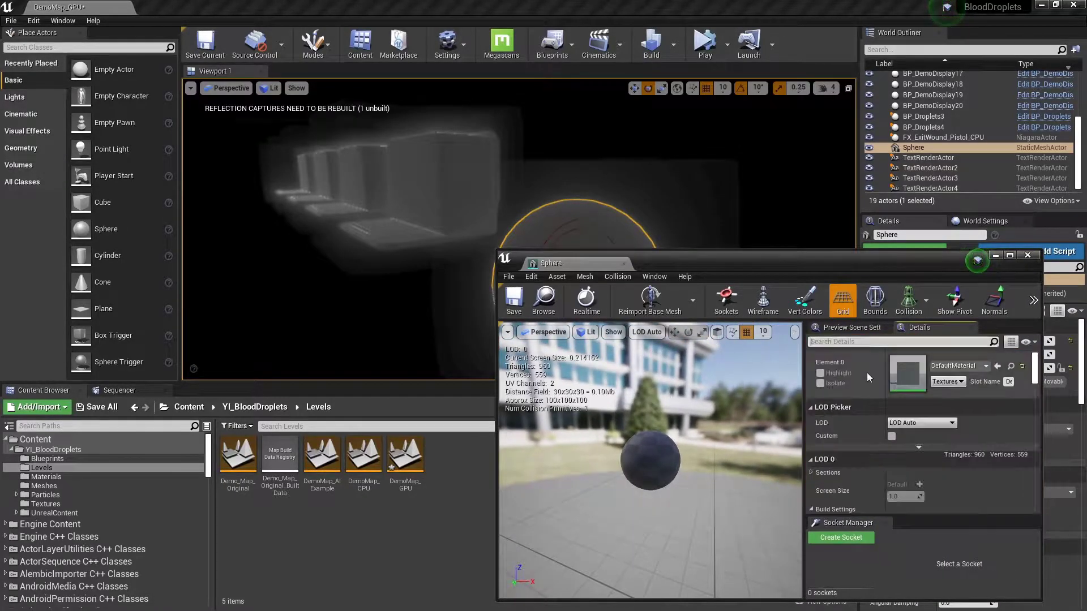
scroll(923, 415, "down", 3)
scroll(923, 415, "down", 6)
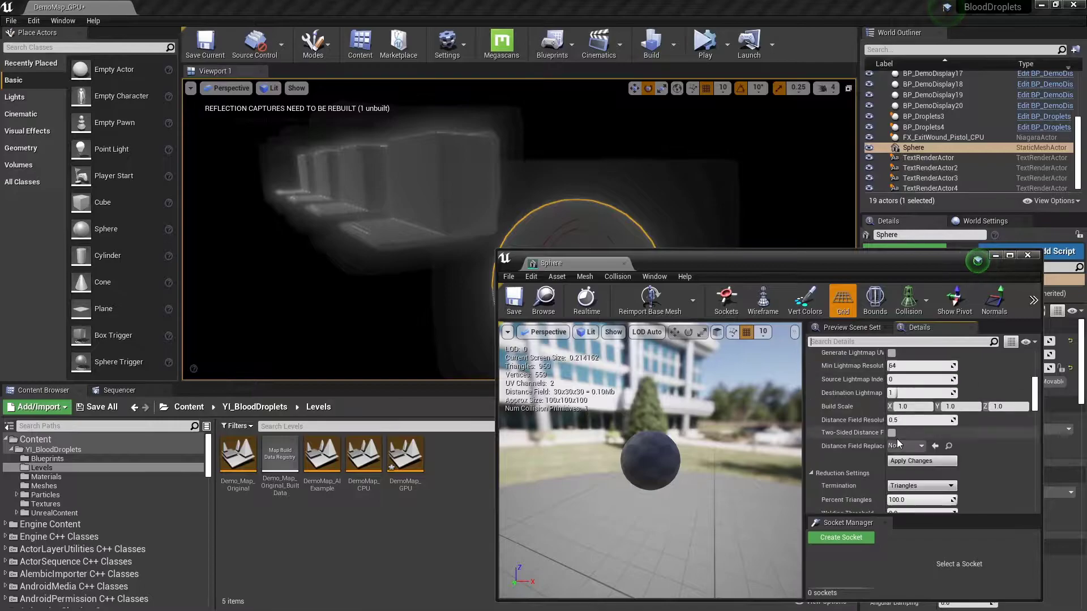
left_click(929, 461)
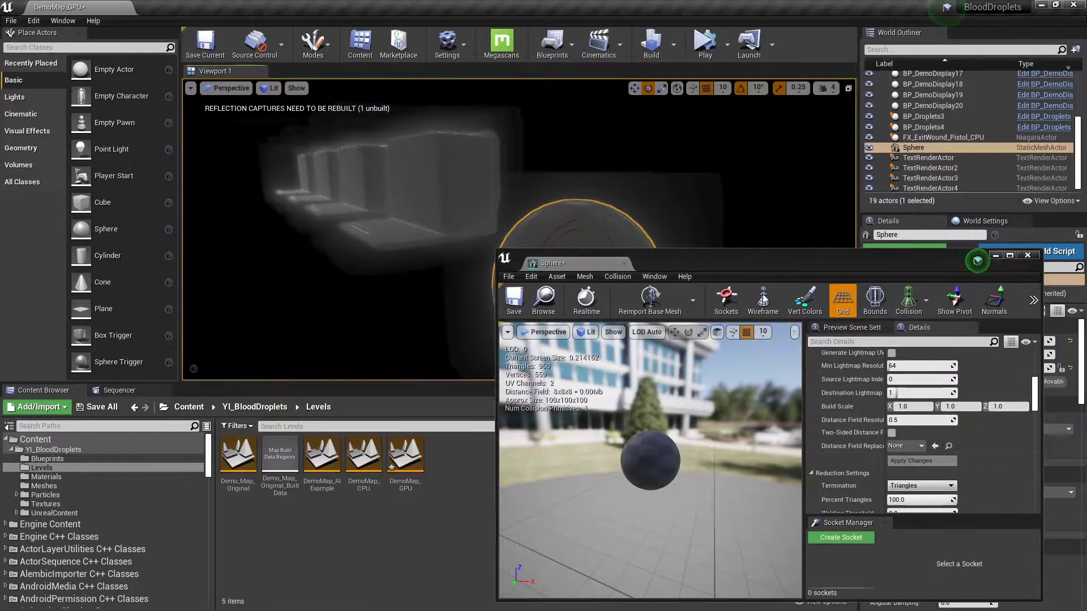
- Set the sphere mesh's Distance Field Resolution to 0.1 and apply the change
left_click(391, 289)
right_click_drag(391, 289, 430, 266)
left_click_drag(689, 254, 731, 196)
left_click(906, 351)
type("0.1")
key("Return")
left_click(912, 392)
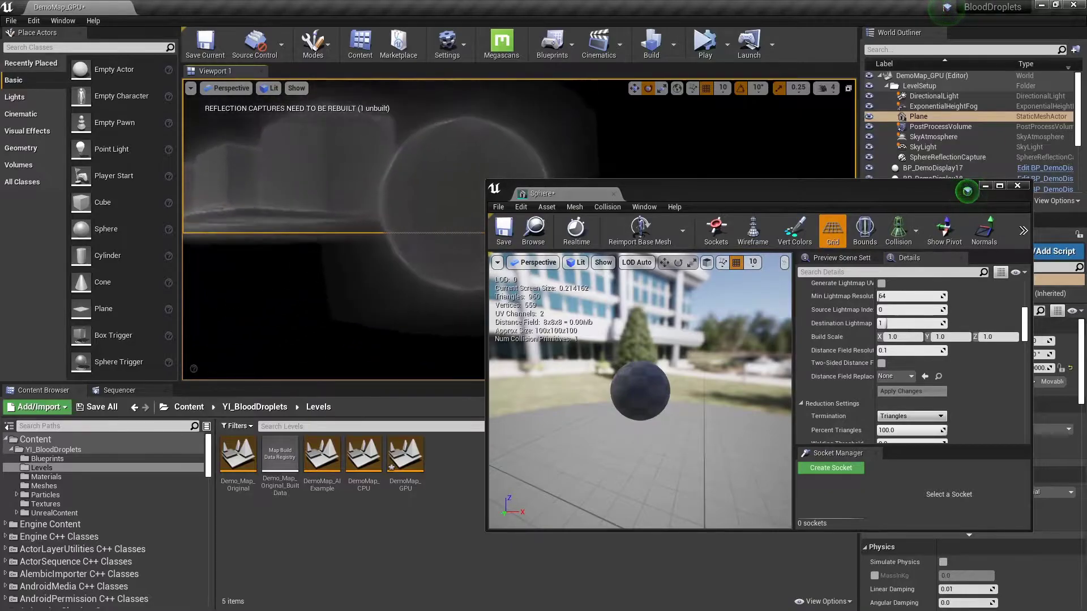
- Set the sphere mesh's Distance Field Resolution back to 2.0 and apply the change
left_click(918, 351)
type("2")
key("Return")
left_click(933, 395)
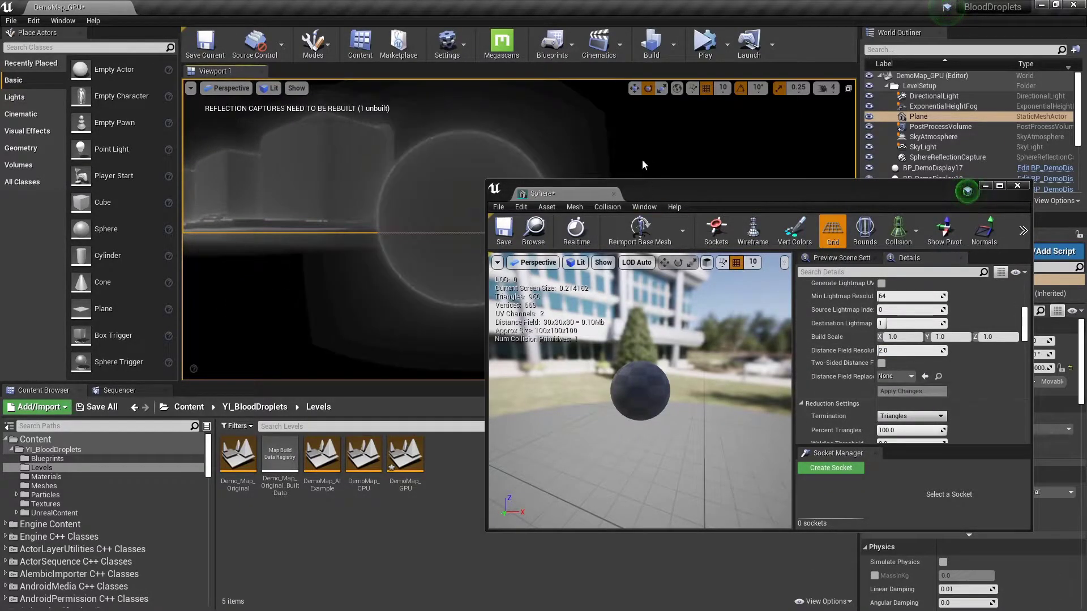
- Close the Sphere mesh editor and select the sphere in the level
right_click_drag(340, 238, 243, 238)
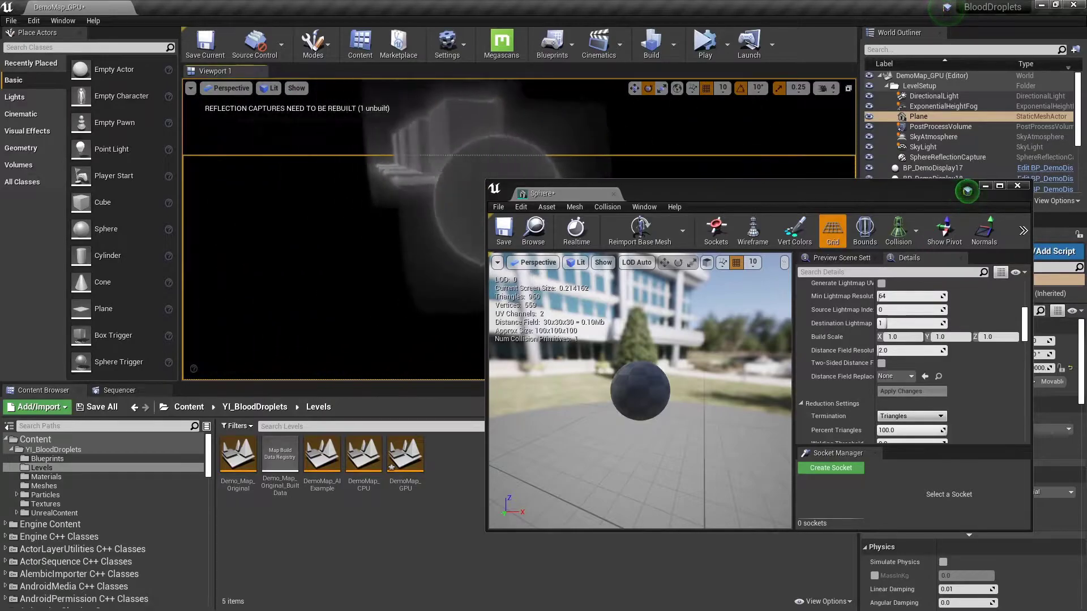
mouse_move(579, 156)
right_mouse_down()
mouse_move(546, 169)
mouse_move(580, 157)
right_mouse_up()
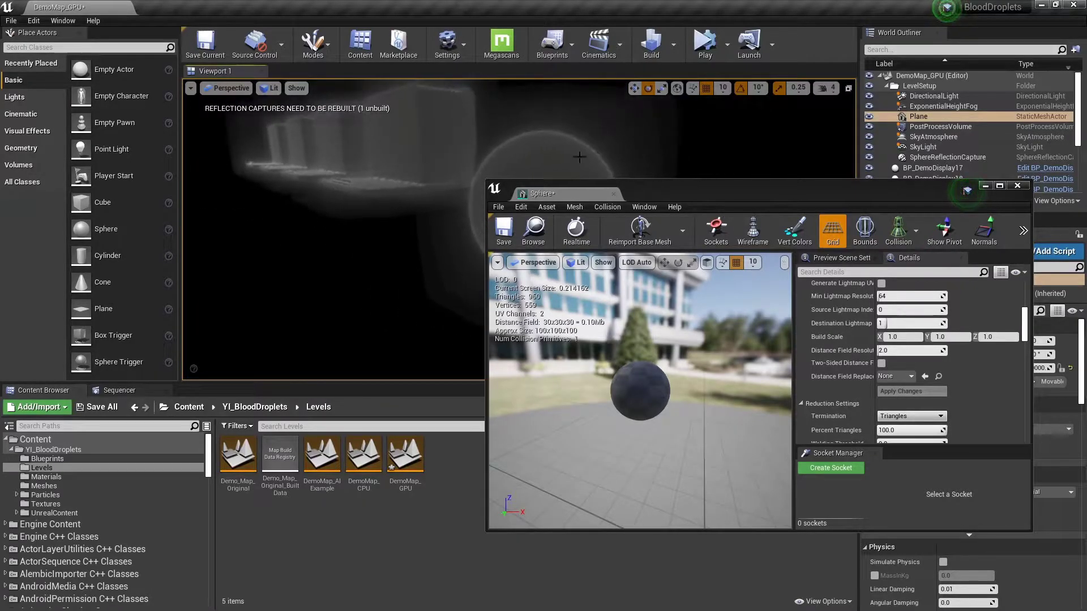
left_click(613, 194)
left_click(561, 200)
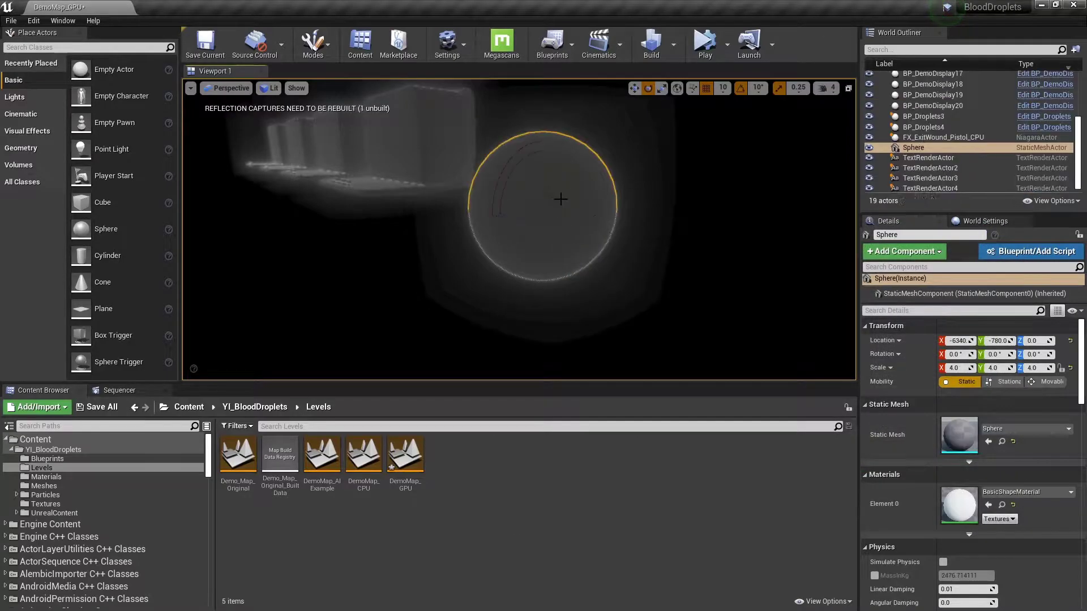
- Switch the viewport visualization from Mesh DistanceFields to Global DistanceField
left_click(297, 89)
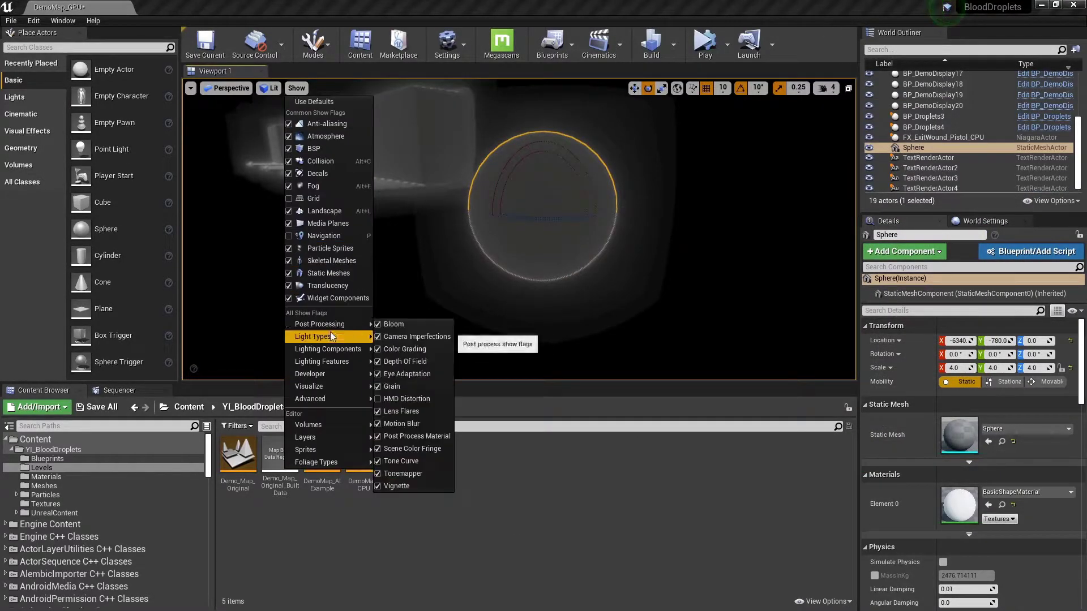
mouse_move(334, 390)
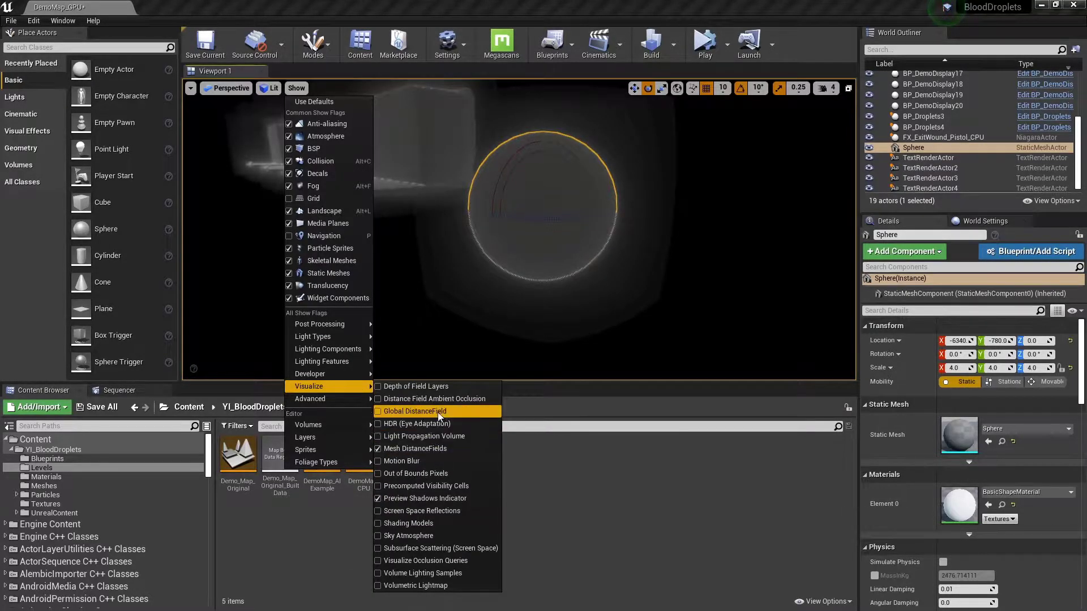
left_click(380, 412)
left_click(381, 450)
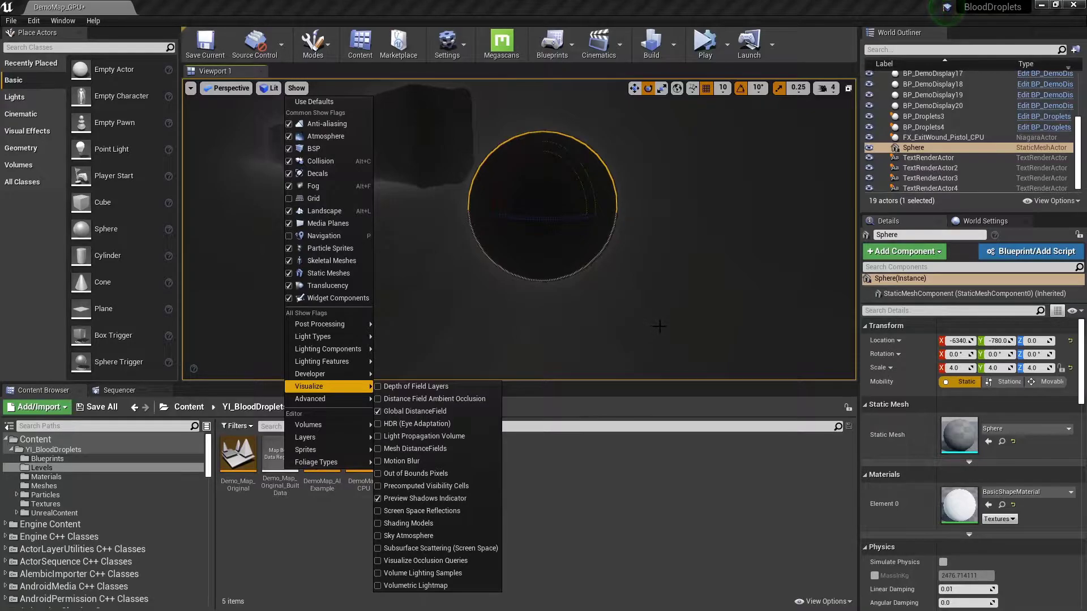
- Clear the level selection and reset the world's Global DistanceField View Distance to its default of 20000
right_click_drag(675, 326, 664, 315)
left_click(674, 326)
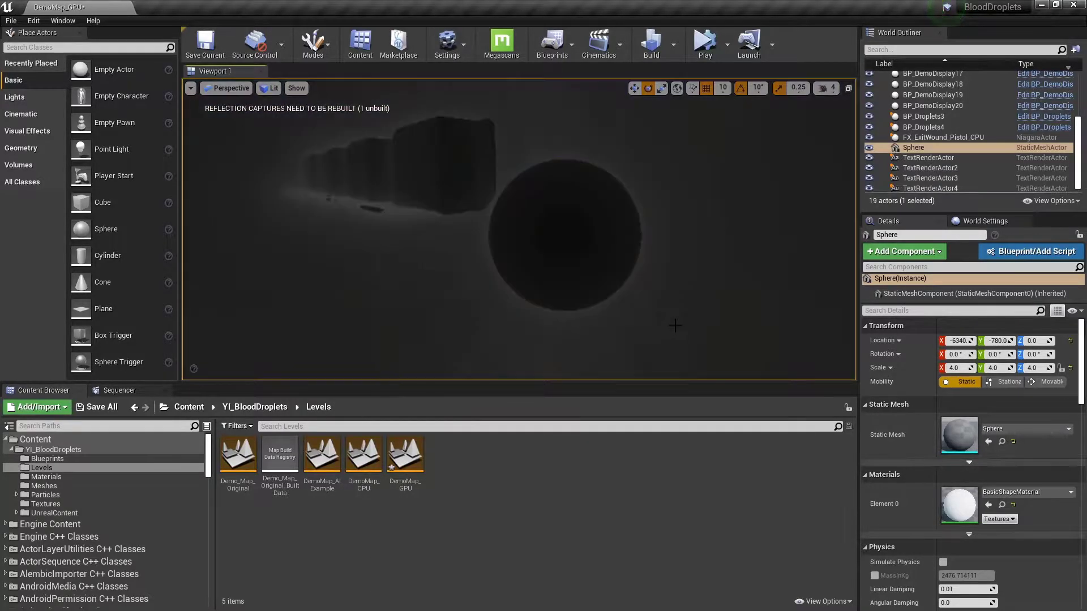
left_click(599, 208)
left_click(429, 183)
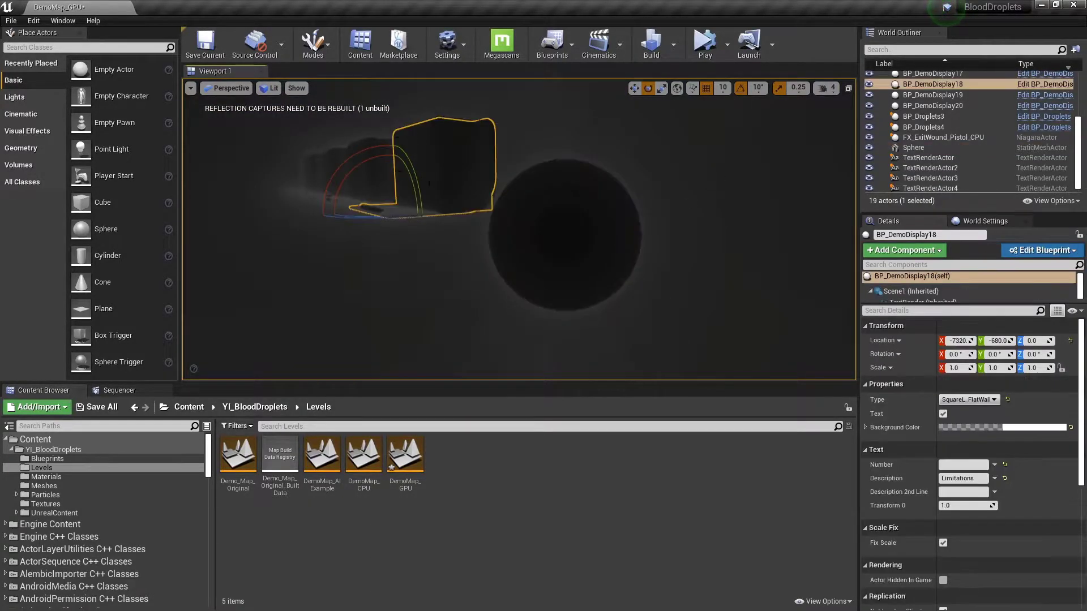
left_click(675, 211)
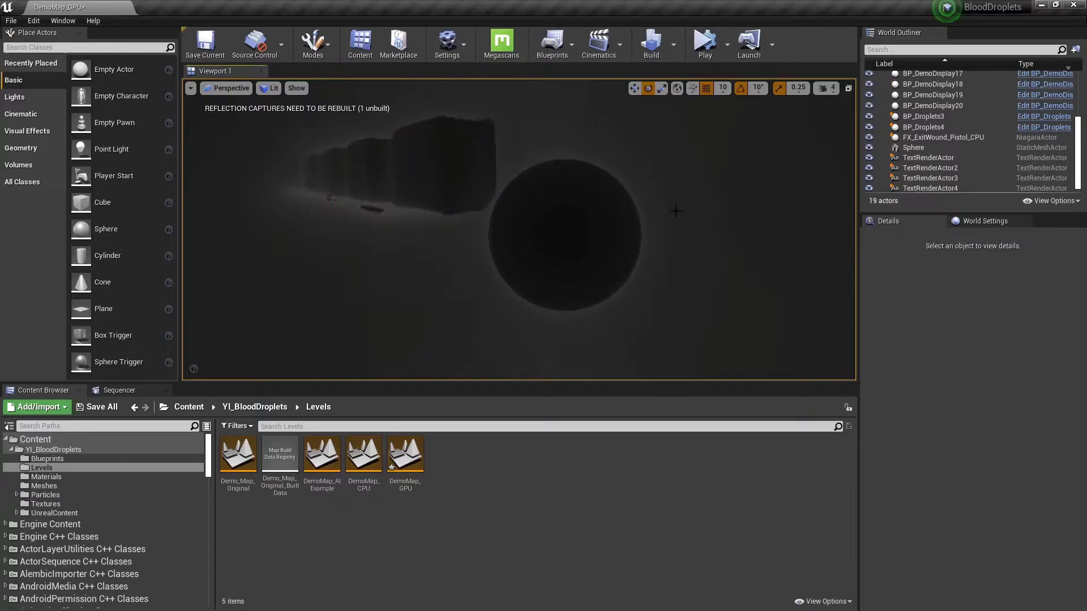
left_click(1002, 220)
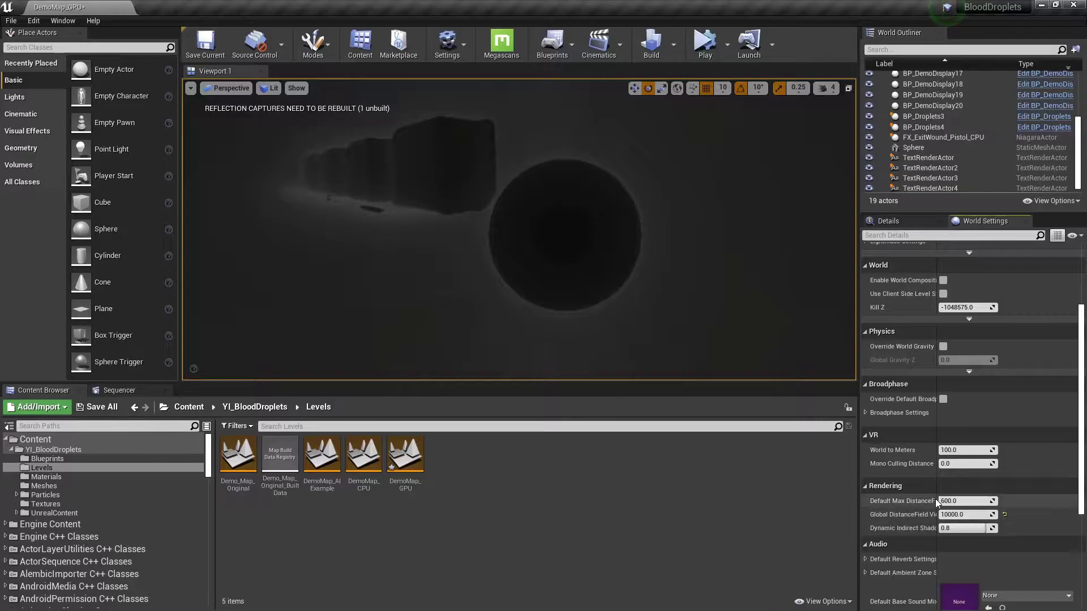
left_click_drag(937, 497, 978, 497)
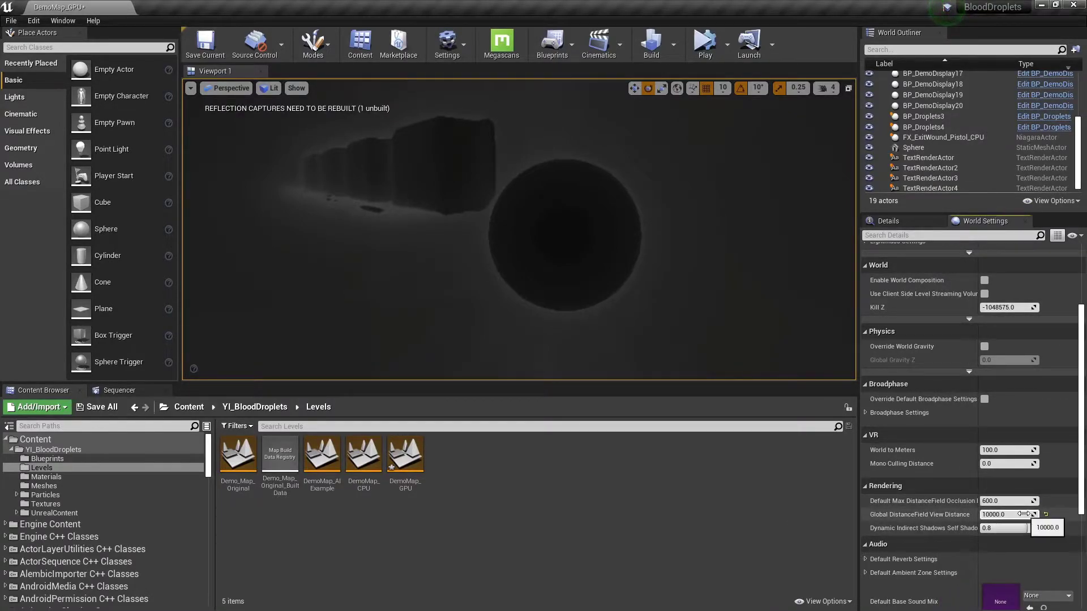
left_click(1047, 515)
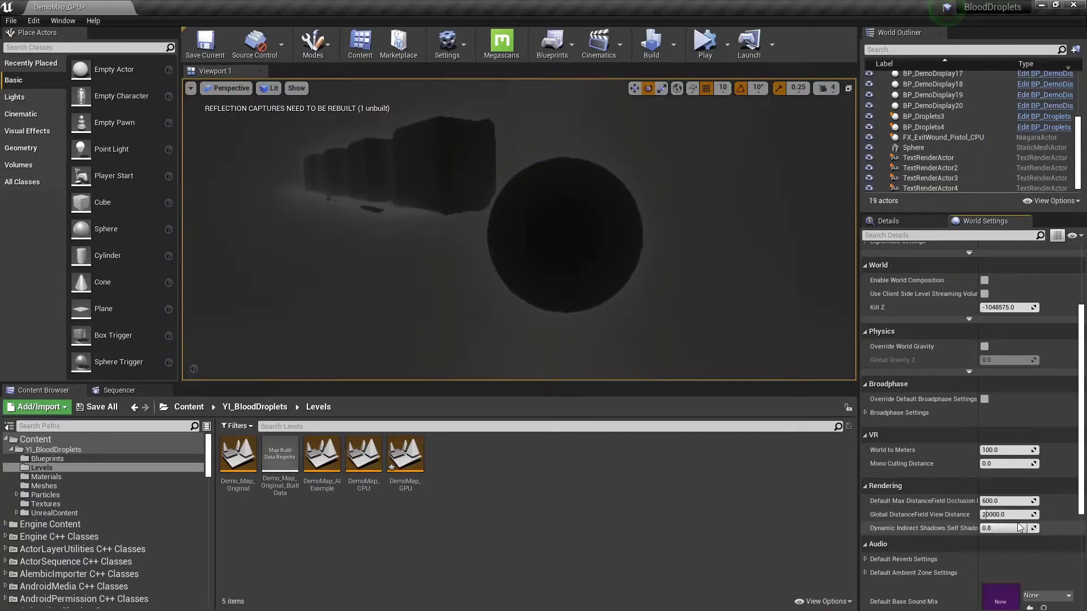
- Examine the global distance field around the row of demo displays and the floor at their bases
key("w")
mouse_move(691, 310)
right_mouse_down()
mouse_move(680, 293)
mouse_move(694, 300)
right_mouse_up()
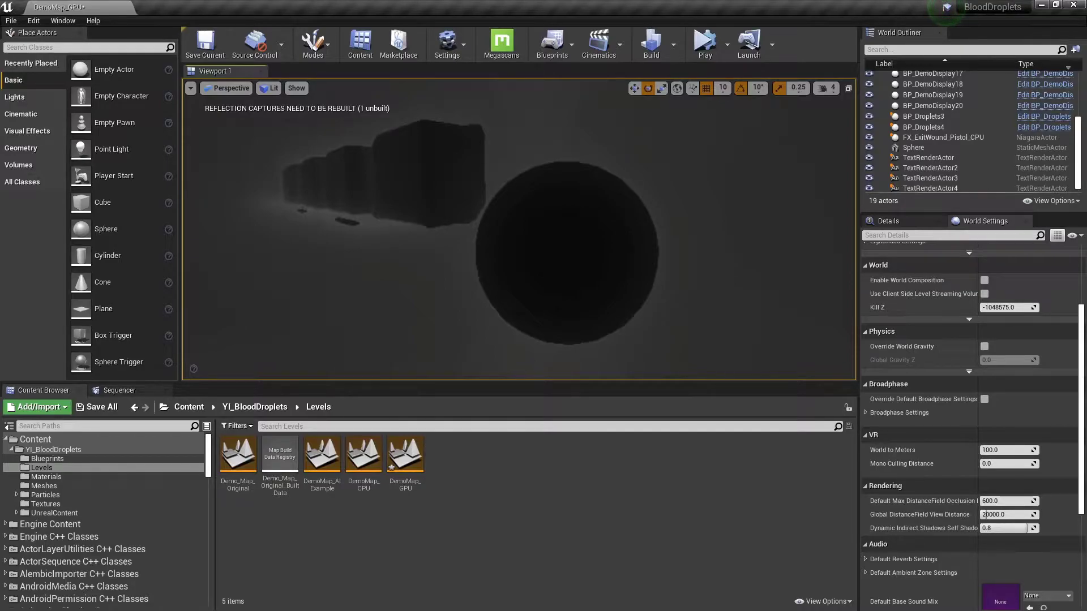
left_click(334, 206)
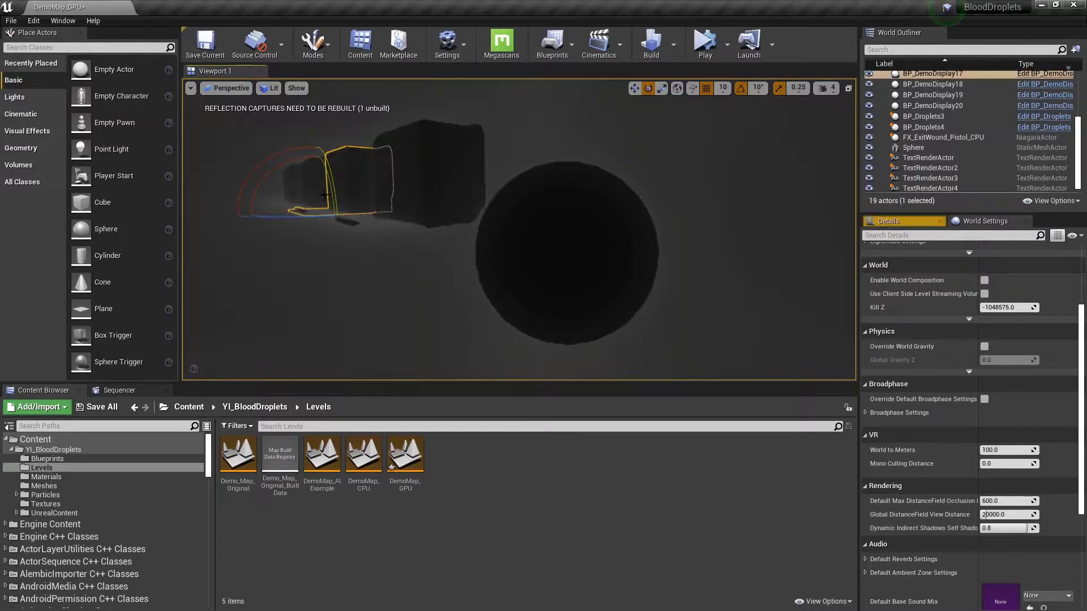
left_click(334, 153)
left_click(310, 187)
left_click(346, 221)
left_click(375, 245)
left_click(376, 250)
left_click(379, 232)
left_click(385, 218)
left_click(388, 240)
left_click(348, 221)
left_click(324, 226)
left_click(297, 211)
left_click(292, 213)
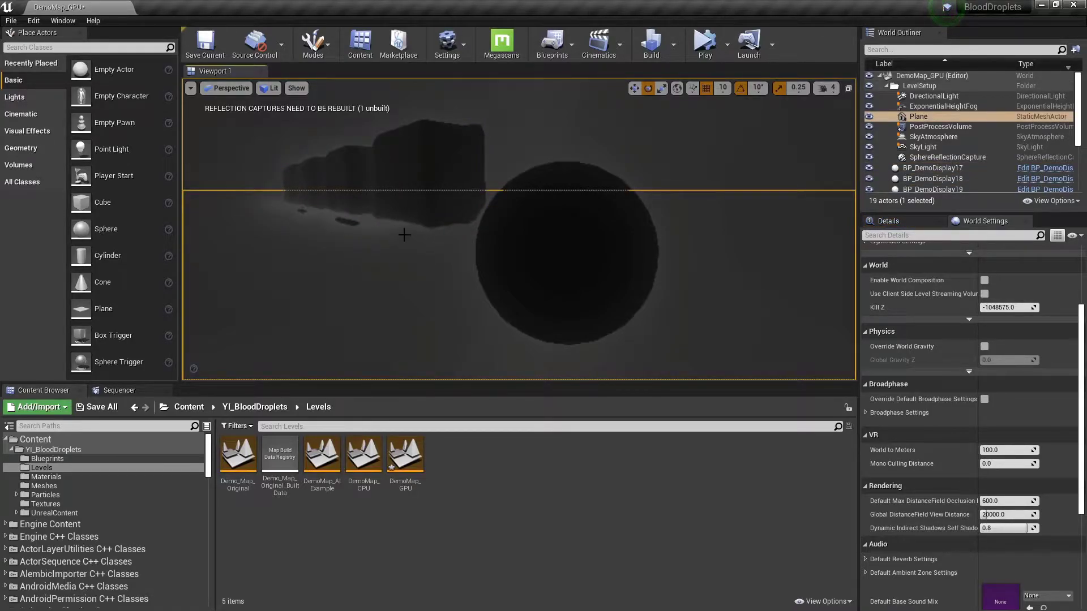
key("w")
right_click_drag(403, 234, 504, 208)
right_click_drag(356, 222, 563, 188)
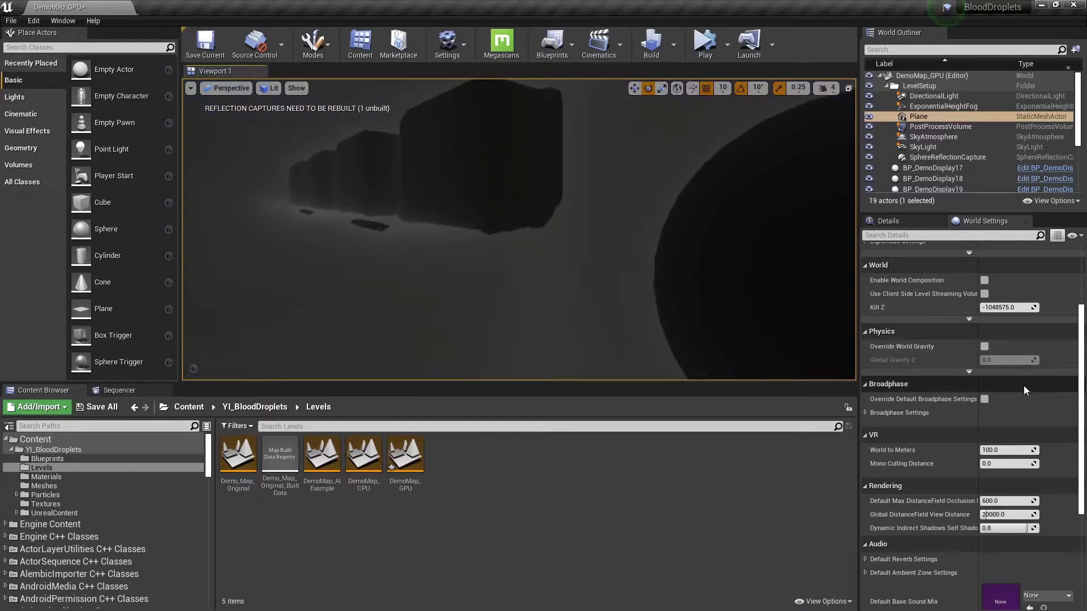
- Set the Global DistanceField View Distance to 10000 and inspect the display closest to the sphere
type("10")
key("Return")
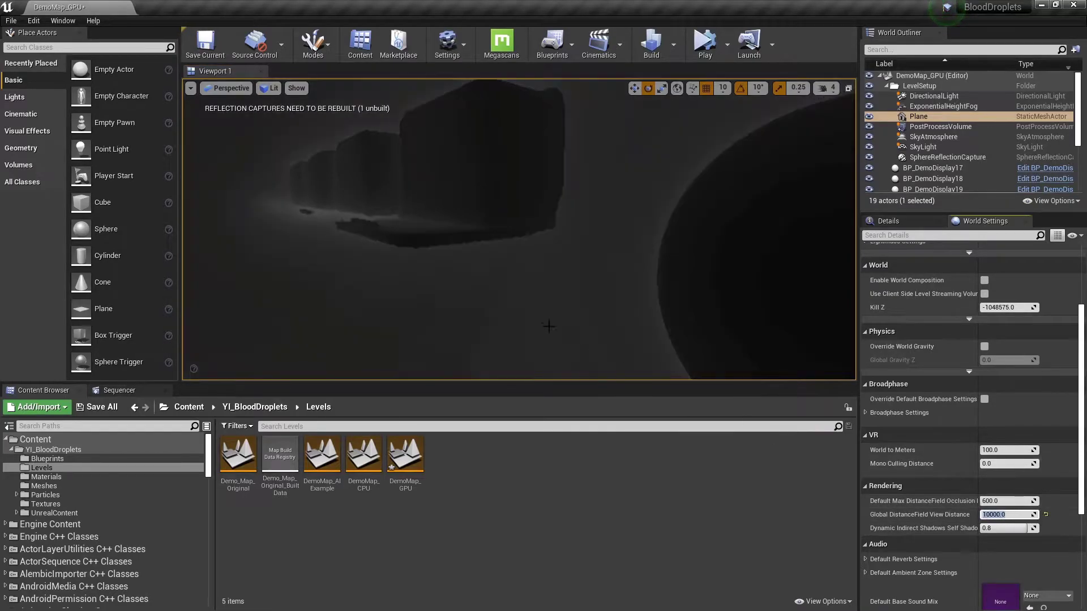
left_click(419, 309)
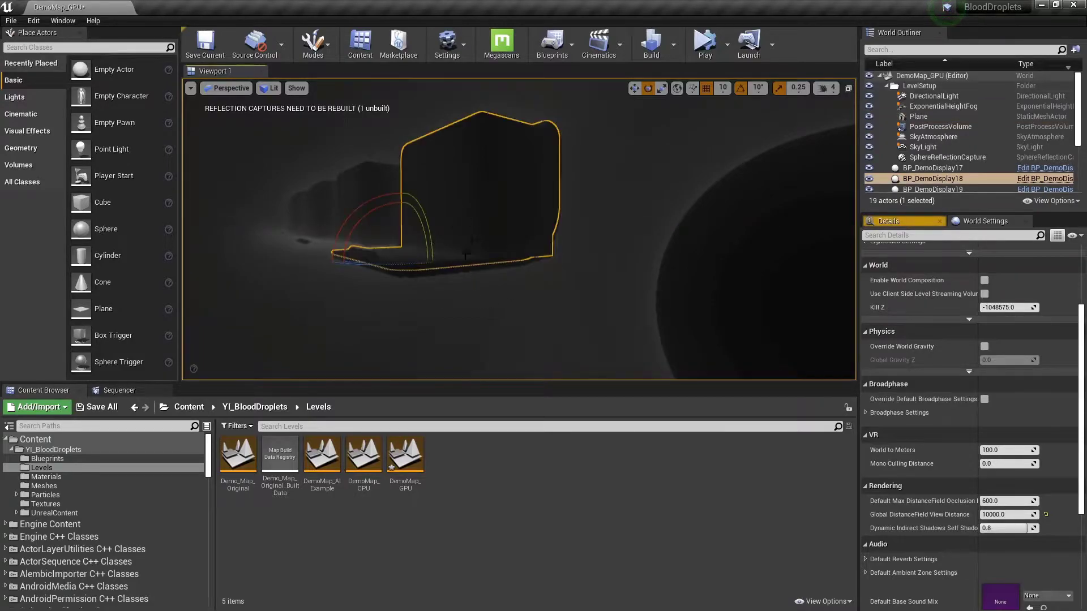
left_click(373, 298)
right_click_drag(371, 253, 283, 267)
key("w")
right_click_drag(370, 232, 371, 216)
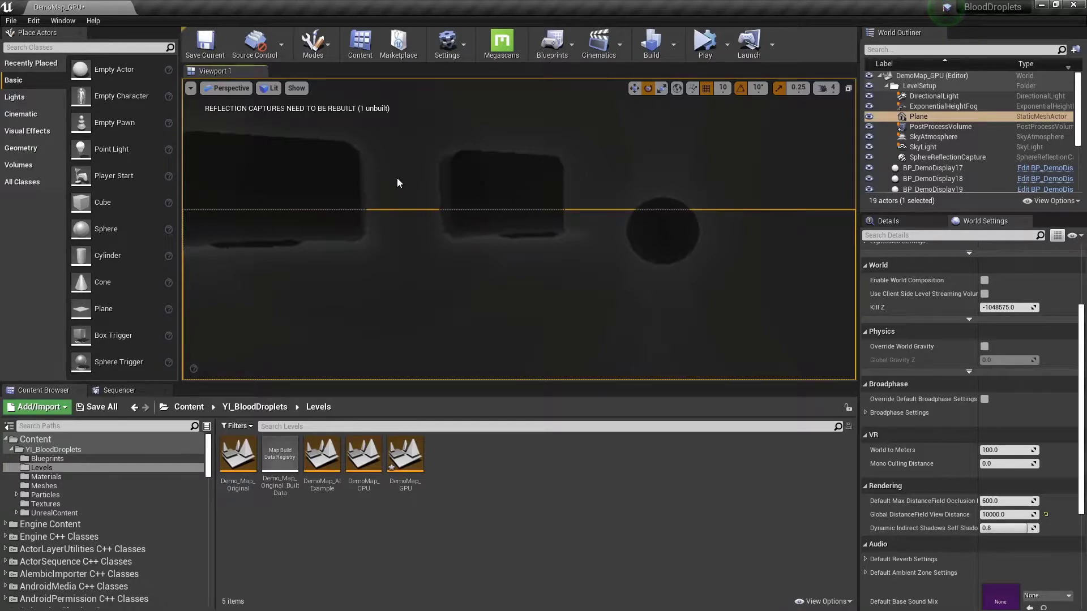
- Compare the global distance field detail of the displays and sphere from far away and from close up
left_click(293, 224)
right_click_drag(293, 224, 458, 209)
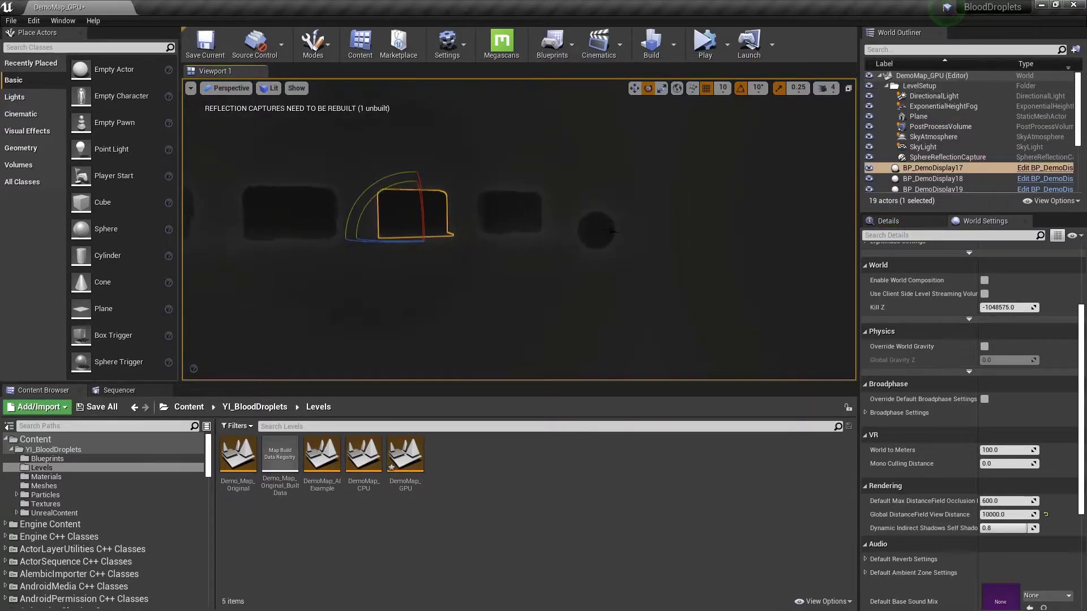
key("s")
right_click_drag(608, 230, 608, 230)
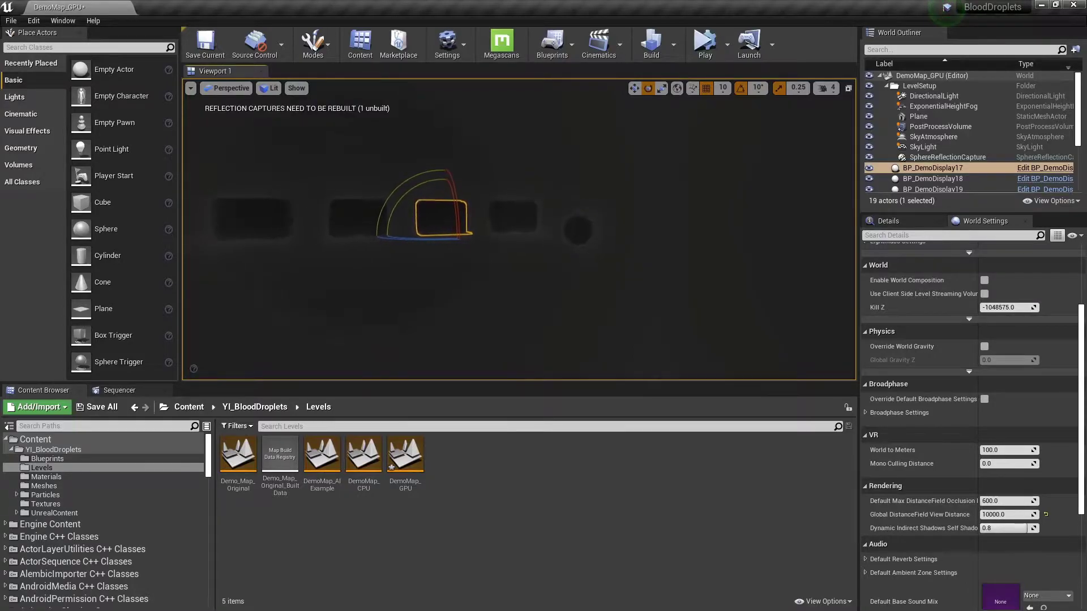
right_click_drag(459, 208, 459, 208)
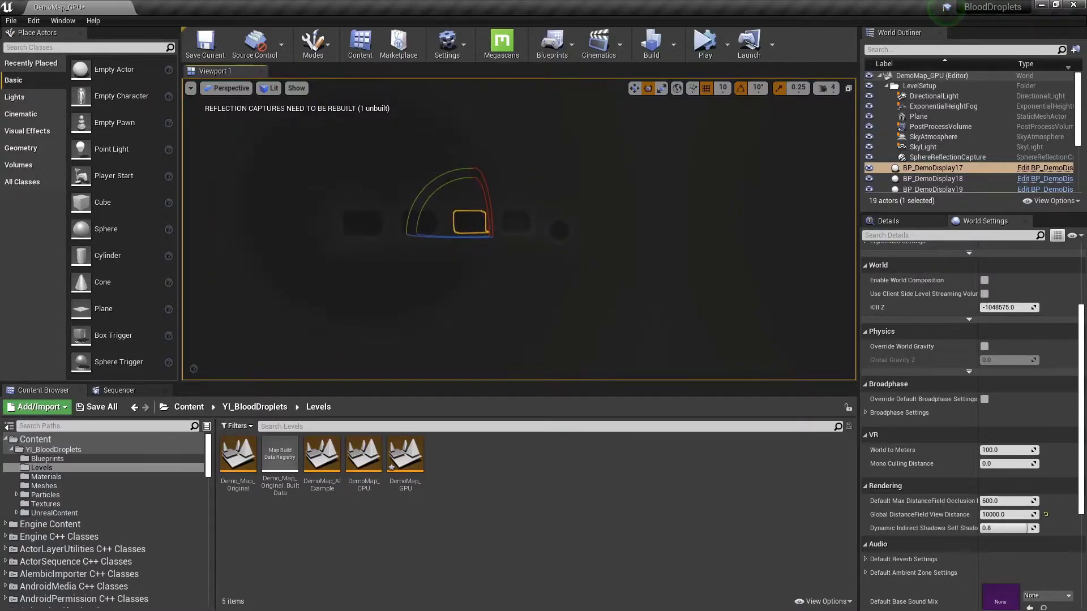
left_click(616, 240)
key("w")
right_click_drag(615, 240, 614, 240)
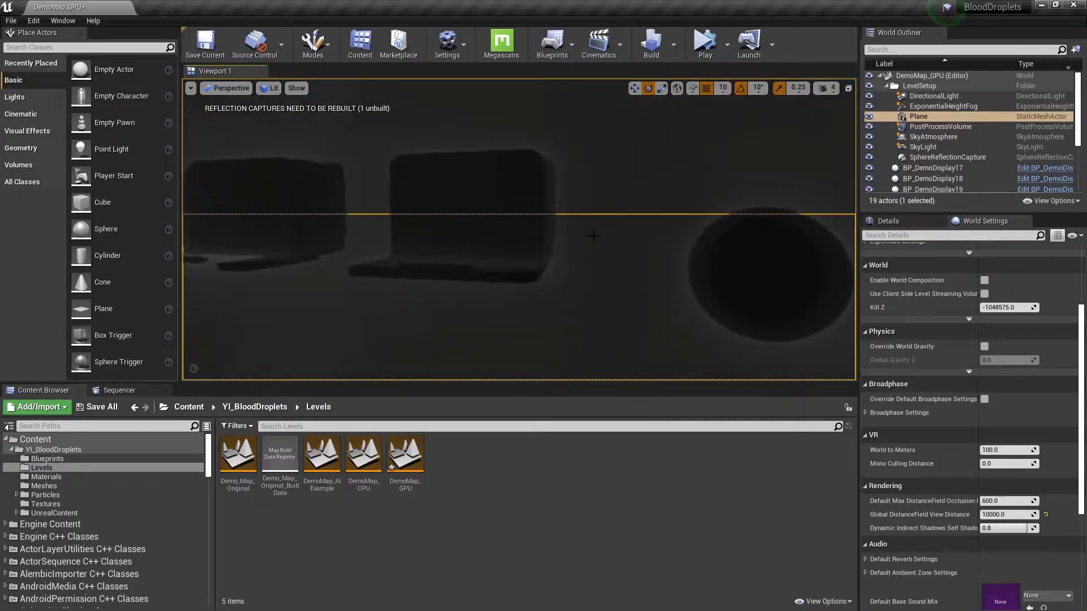
left_click(518, 229)
key("w")
right_click_drag(563, 286, 563, 286)
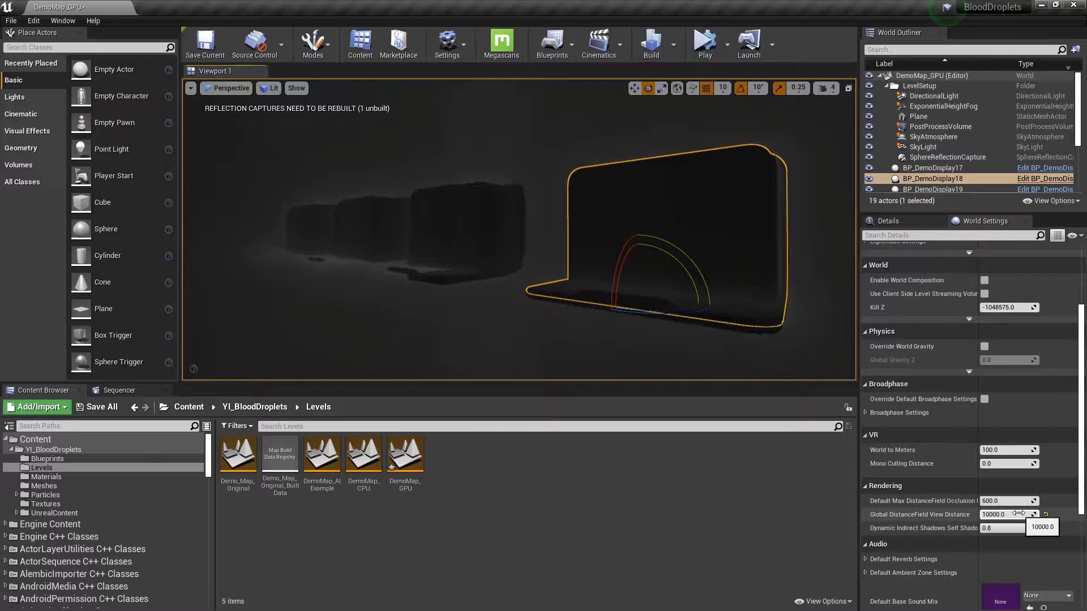
mouse_move(690, 311)
right_mouse_down()
mouse_move(804, 309)
mouse_move(634, 308)
mouse_move(679, 309)
right_mouse_up()
key("w")
right_click_drag(614, 240, 614, 240)
- Reduce the Global DistanceField View Distance to 5000 and then 2500, and inspect the displays up close
left_click(995, 515)
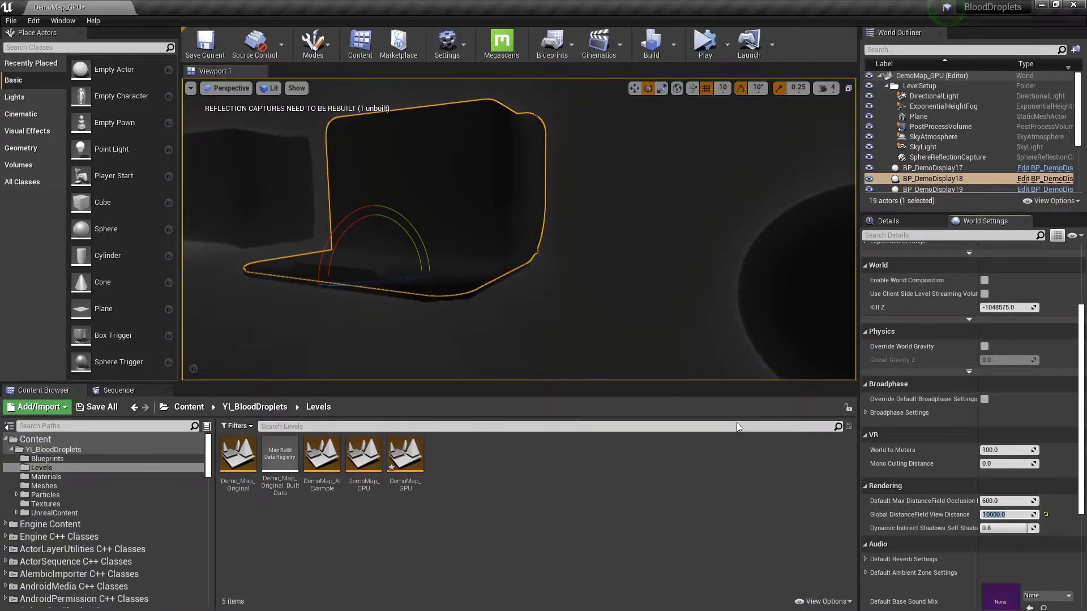
type("5000")
key("Return")
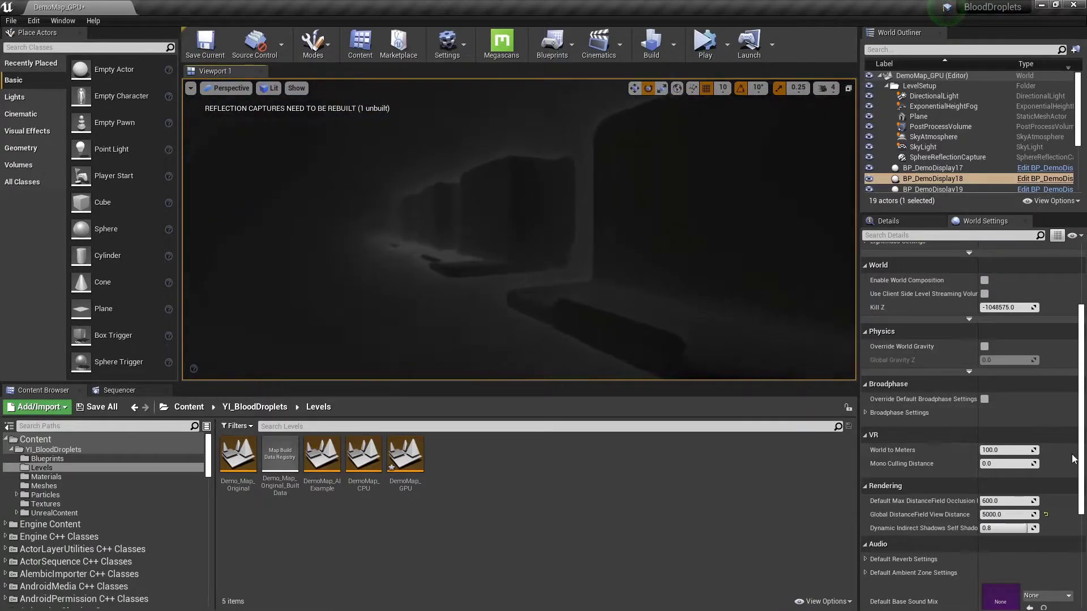
key("Return")
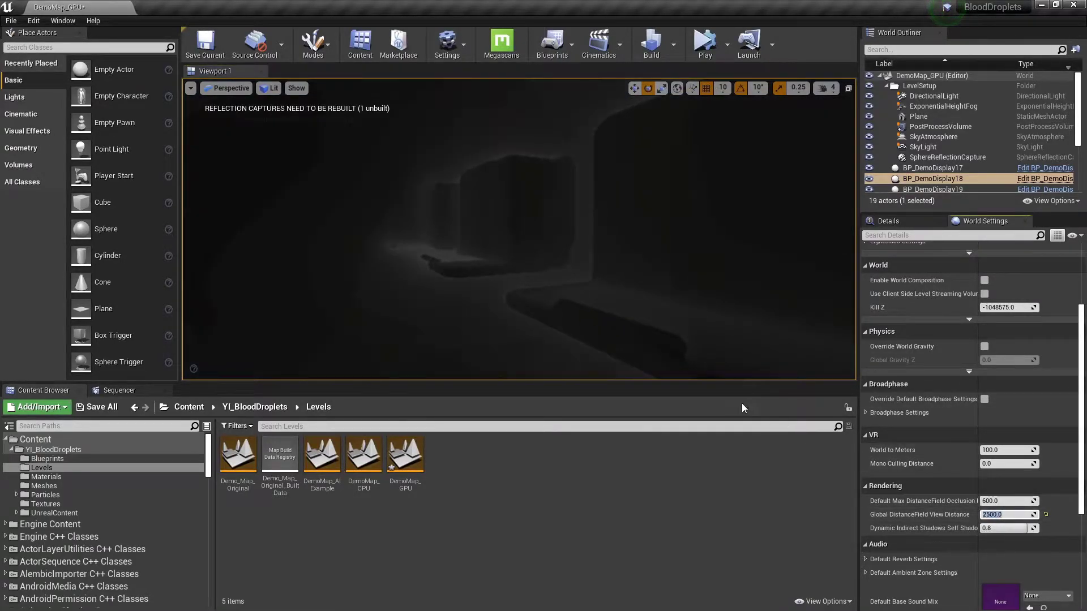
mouse_move(519, 229)
right_mouse_down()
mouse_move(567, 231)
mouse_move(479, 227)
mouse_move(518, 229)
right_mouse_up()
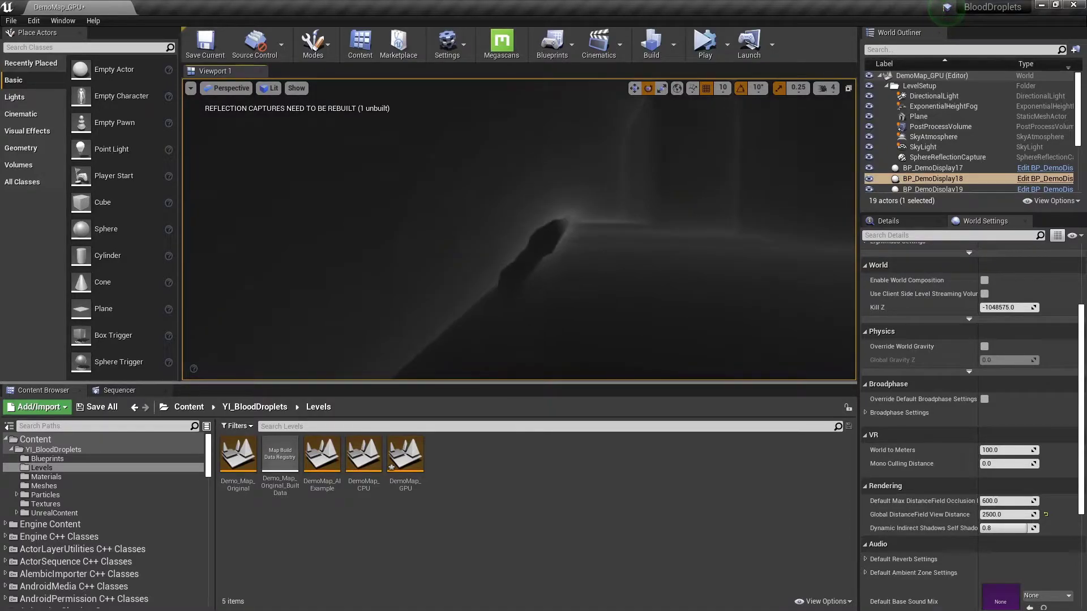
- Clear the selection and switch the Global DistanceField View Distance to 10000 and back to 2500 to compare field detail
right_click(640, 283)
key("Escape")
key("Escape")
right_click_drag(737, 295, 742, 294)
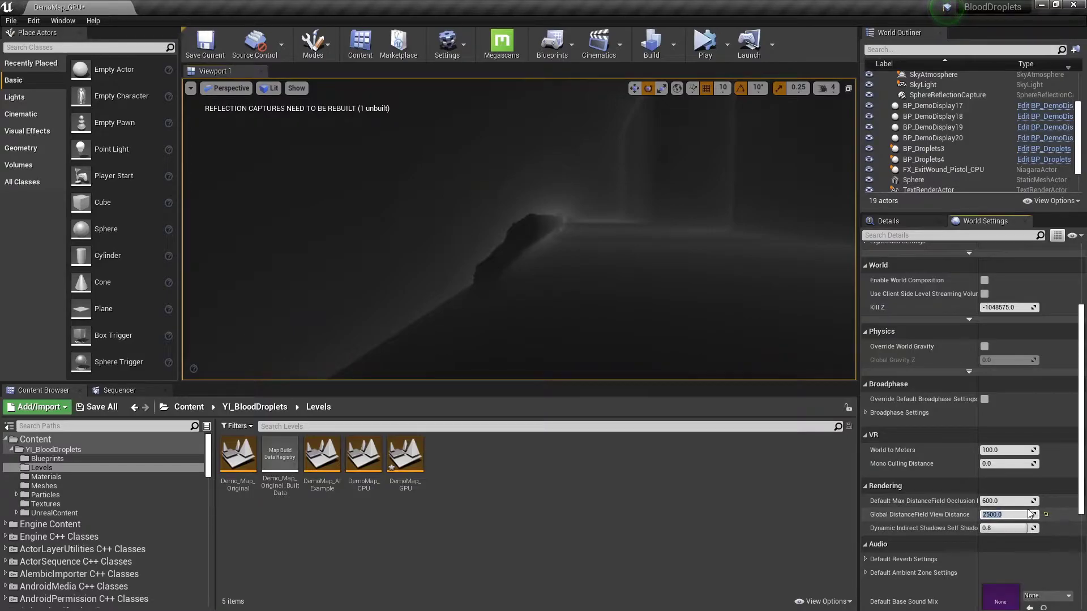
key("Return")
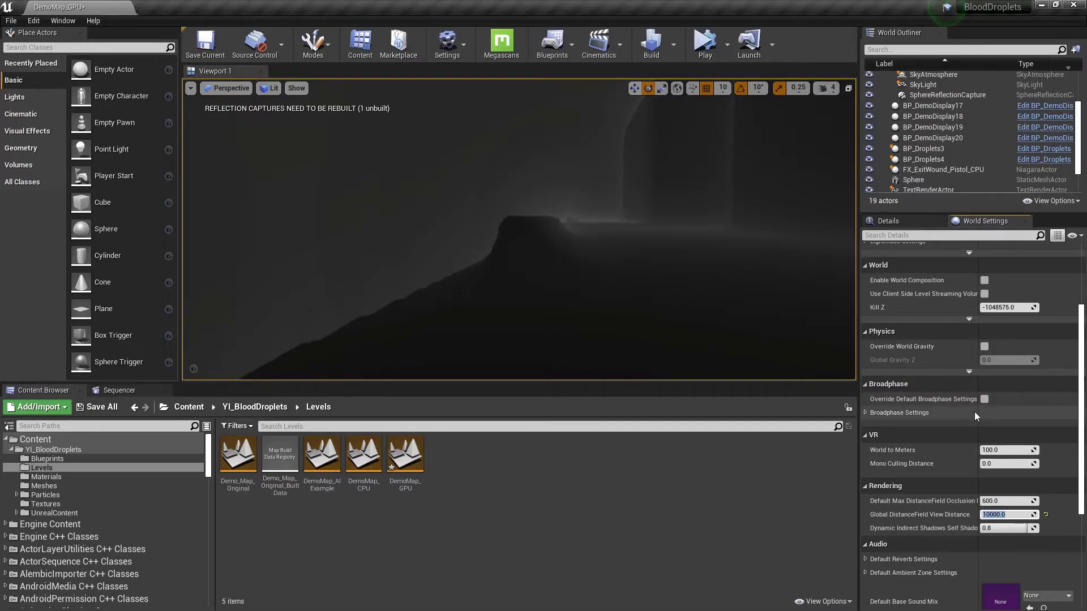
type("2500")
key("Return")
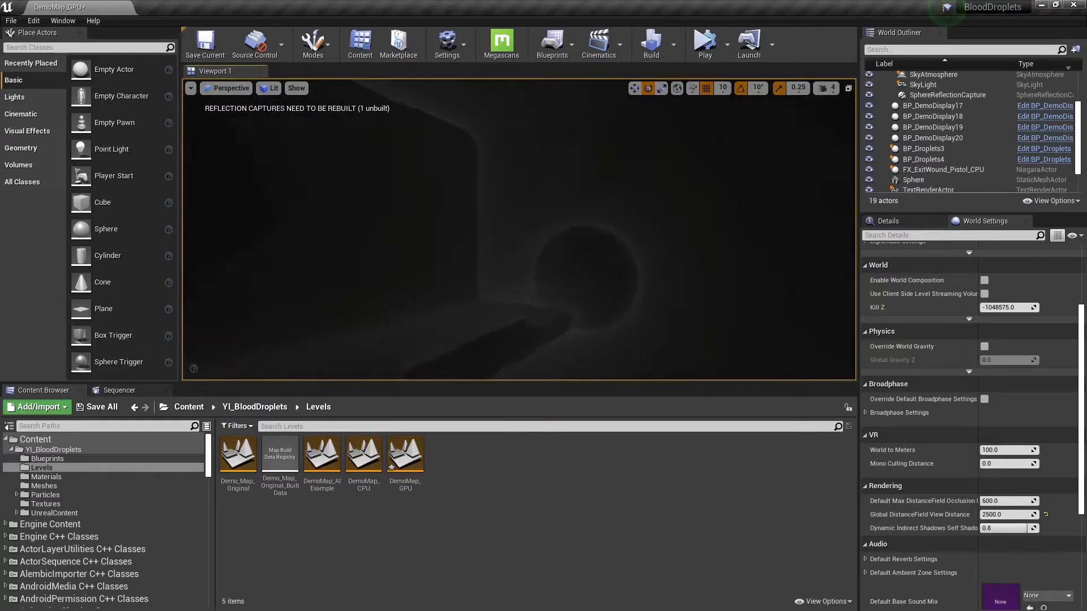
right_click_drag(518, 230, 317, 232)
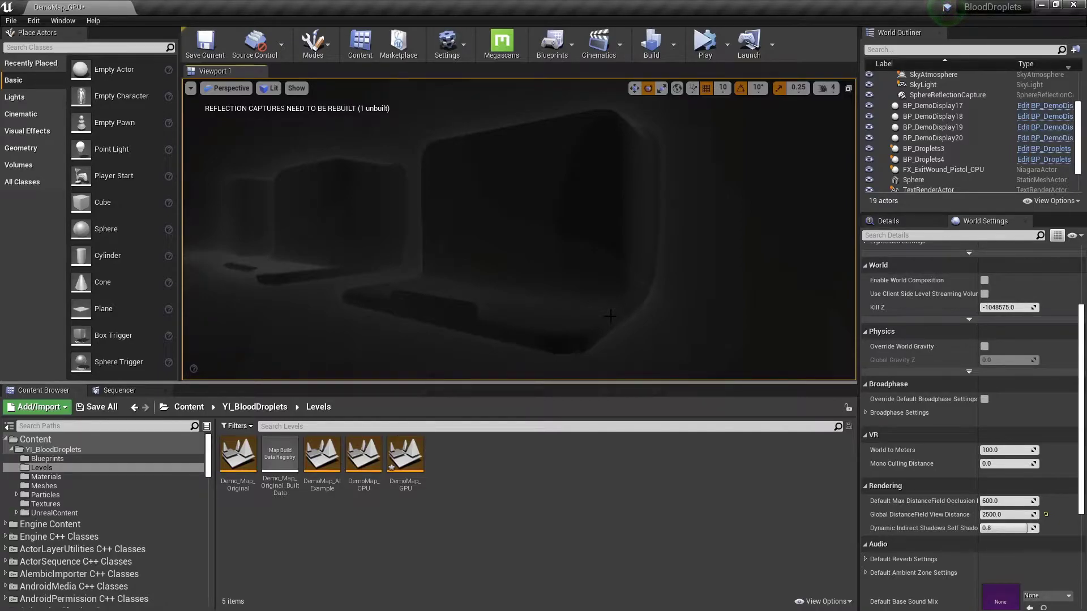
right_click_drag(637, 324, 779, 312)
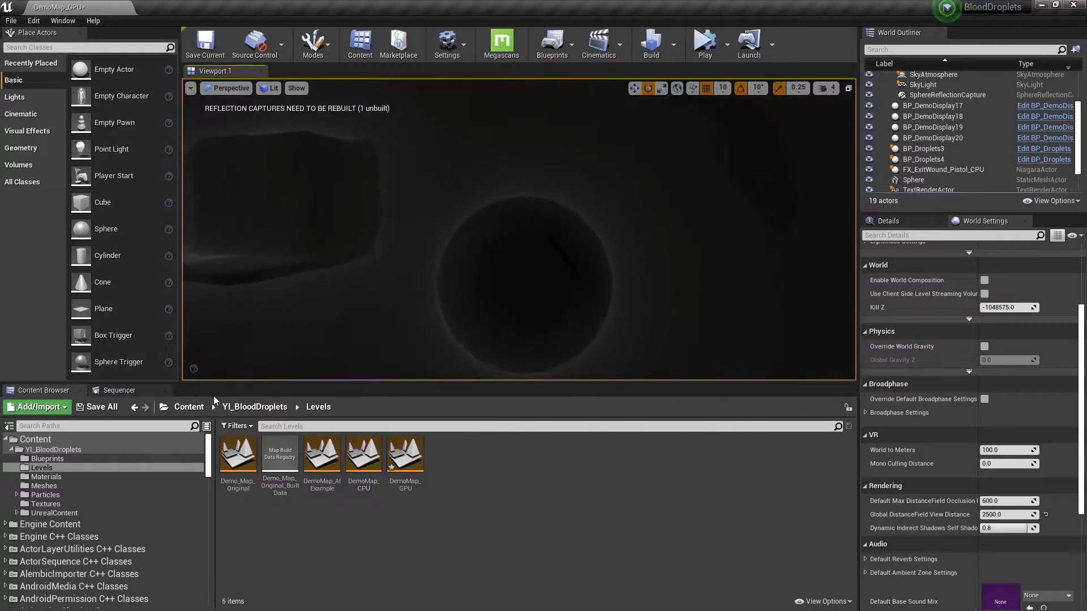
left_click(136, 429)
type("statu")
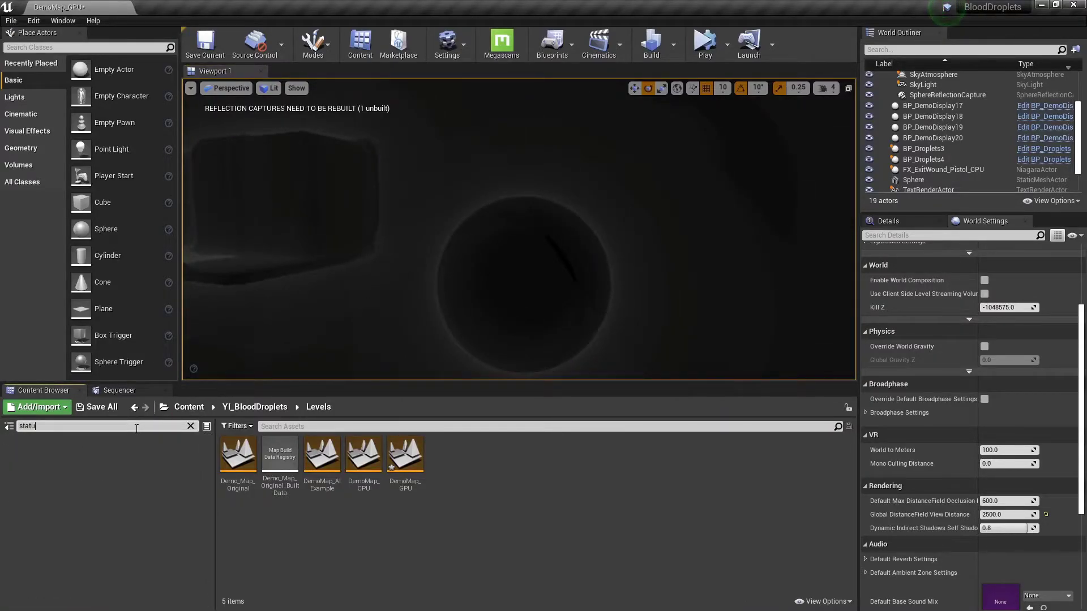
key("BackSpace")
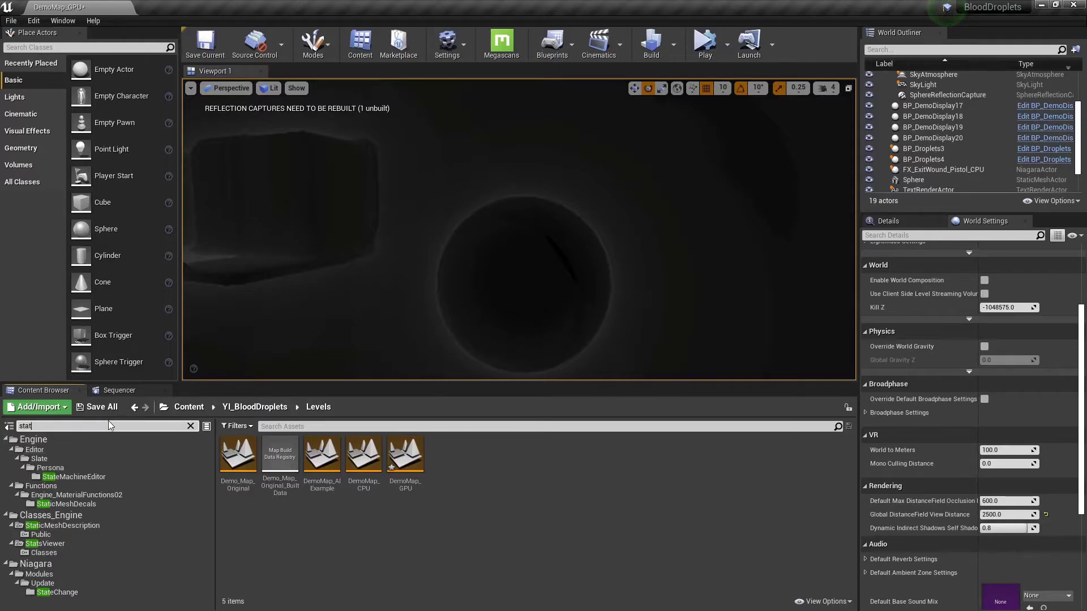
left_click(191, 426)
- Search the project's assets for "stat", place the SM_Statue mesh on the floor near the sphere, and show its details
left_click(315, 426)
type("stat")
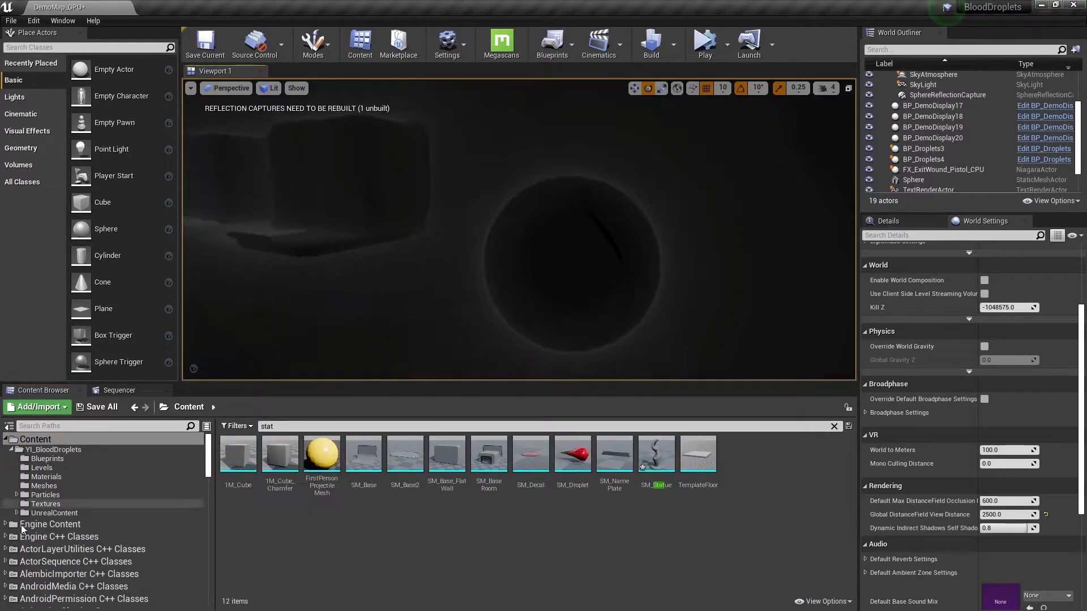
left_click(657, 456)
left_click_drag(480, 349, 468, 297)
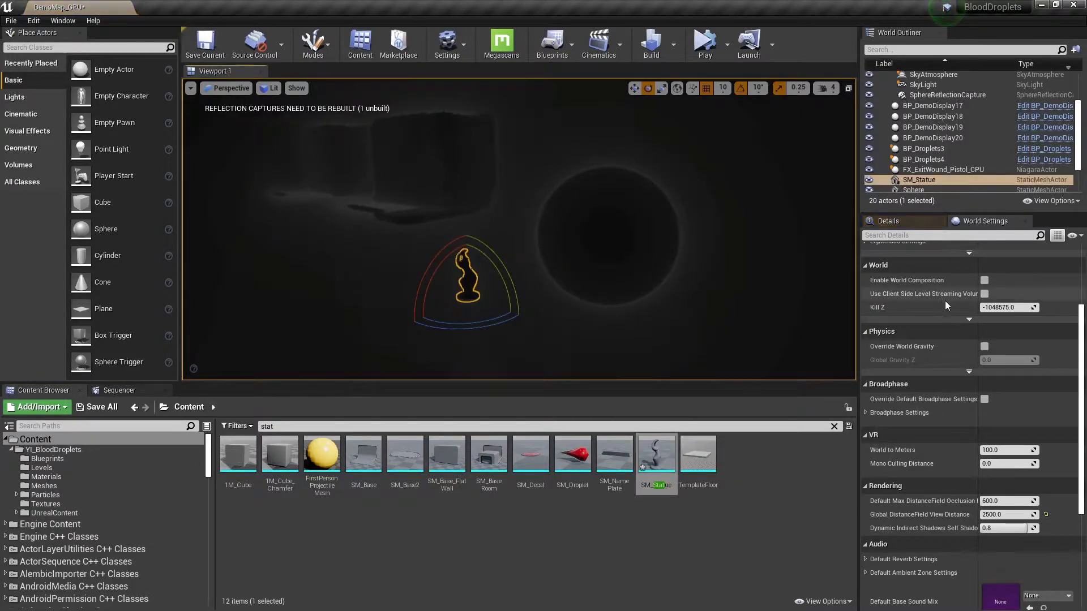
left_click(915, 223)
- Turn off the Global DistanceField visualization and frame the placed statue in the lit view
left_click(297, 88)
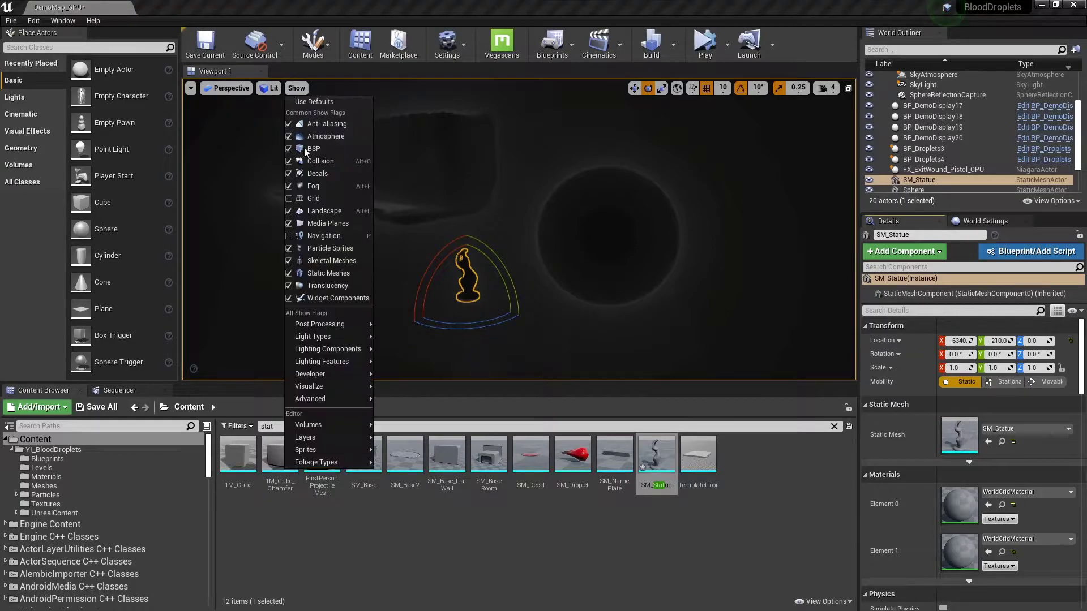
mouse_move(344, 384)
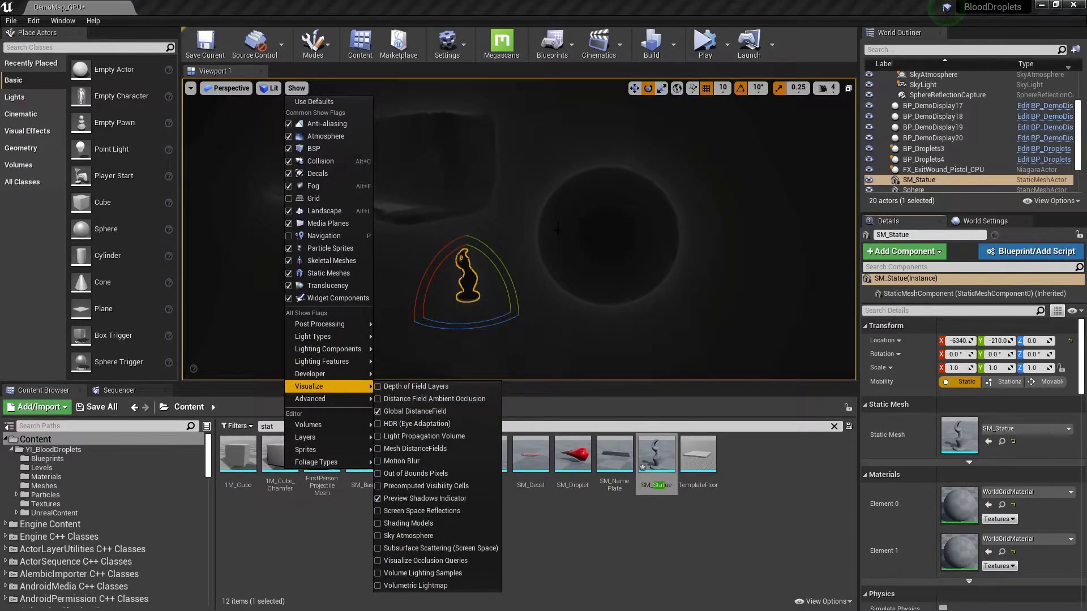
left_click(404, 411)
right_click_drag(566, 211, 568, 238)
key("w")
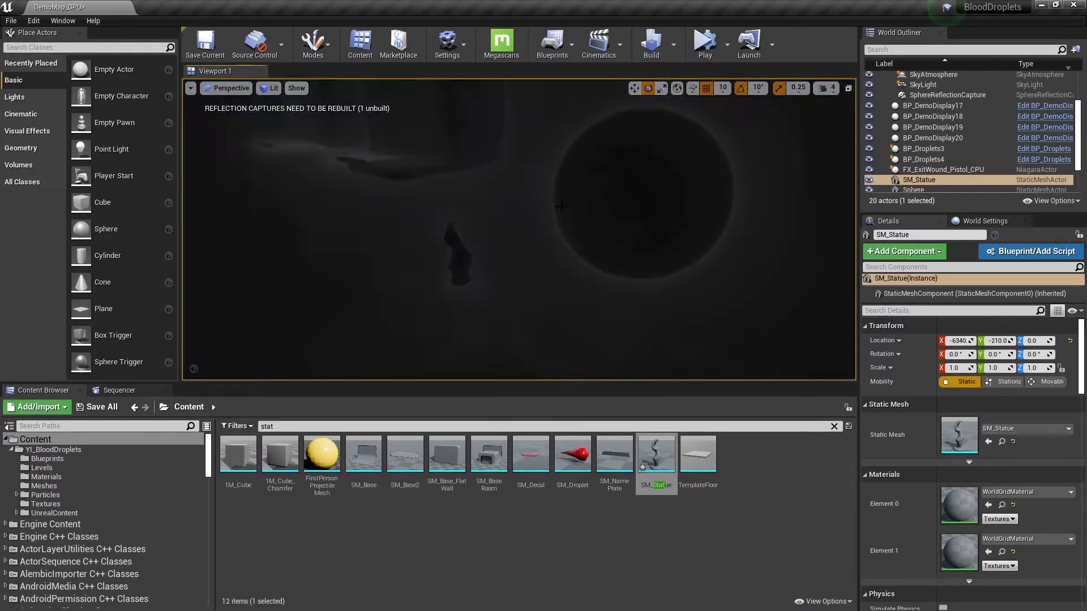
key("f")
key("s")
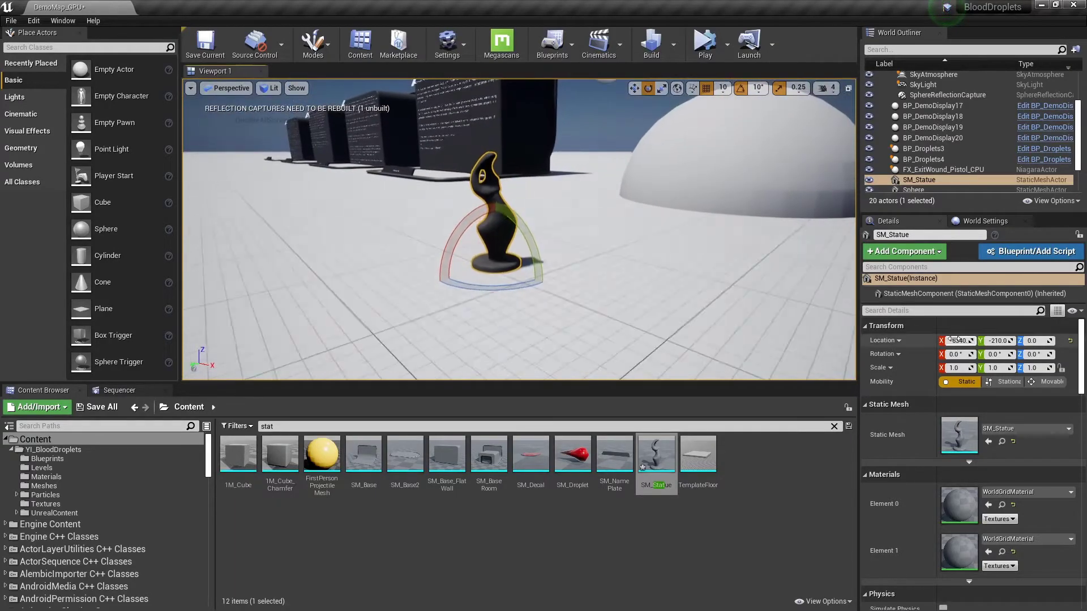
- Scale the SM_Statue mesh uniformly to 5.0 and frame the enlarged statue with the droplet emitters
left_click_drag(954, 367, 991, 366)
key("s")
right_click_drag(519, 229, 519, 207)
right_click_drag(685, 230, 684, 252)
key("w")
- Move the BP_Droplets3 emitter along Y to about -157.3, beside the statue, and start simulating the level
left_click(576, 209)
right_click_drag(575, 211, 576, 232)
key("s")
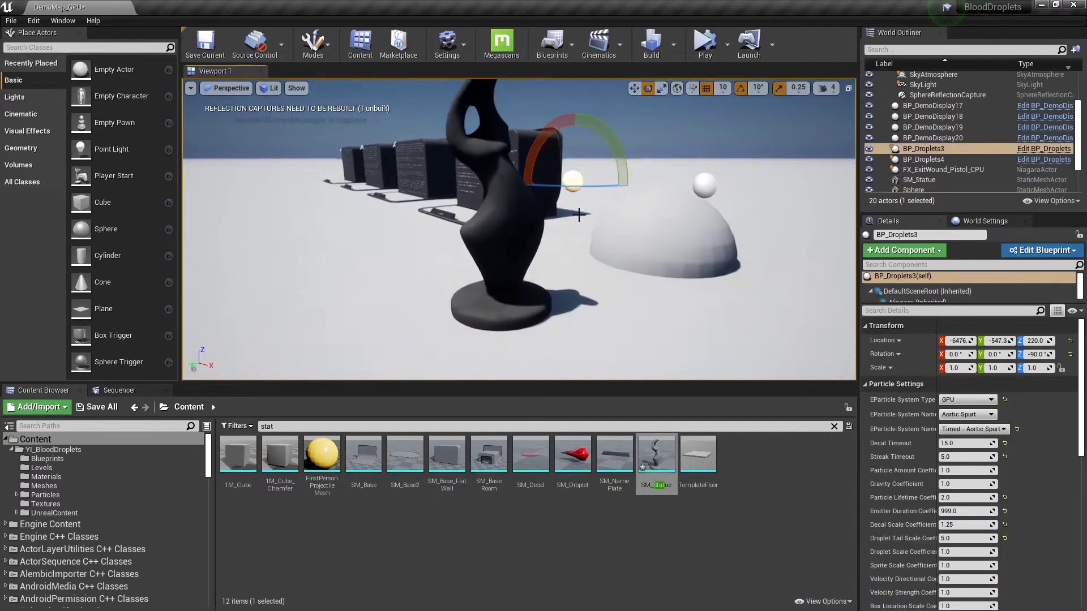
key("w")
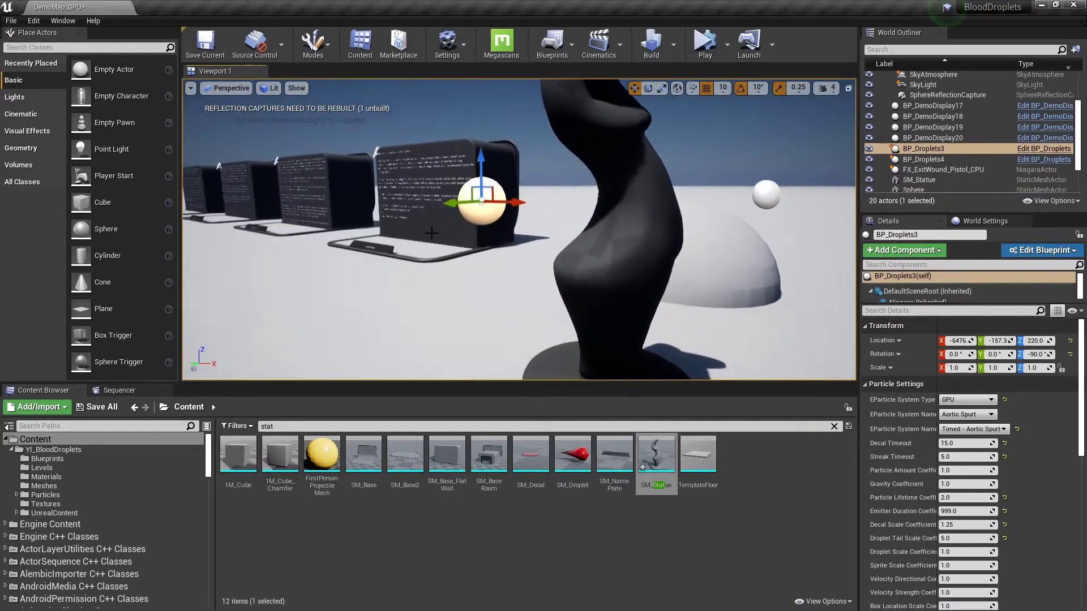
key("alt+p")
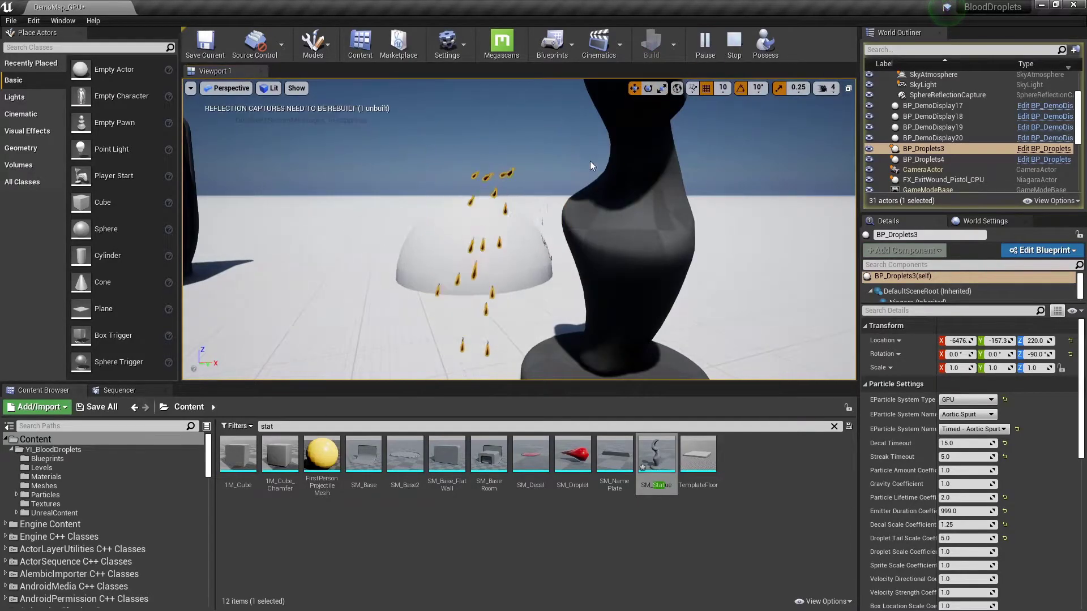
- Shift BP_Droplets3 along X to about -6296, in line with the statue, and test its position in a simulation
key("Escape")
left_click_drag(536, 157, 713, 165)
key("alt+s")
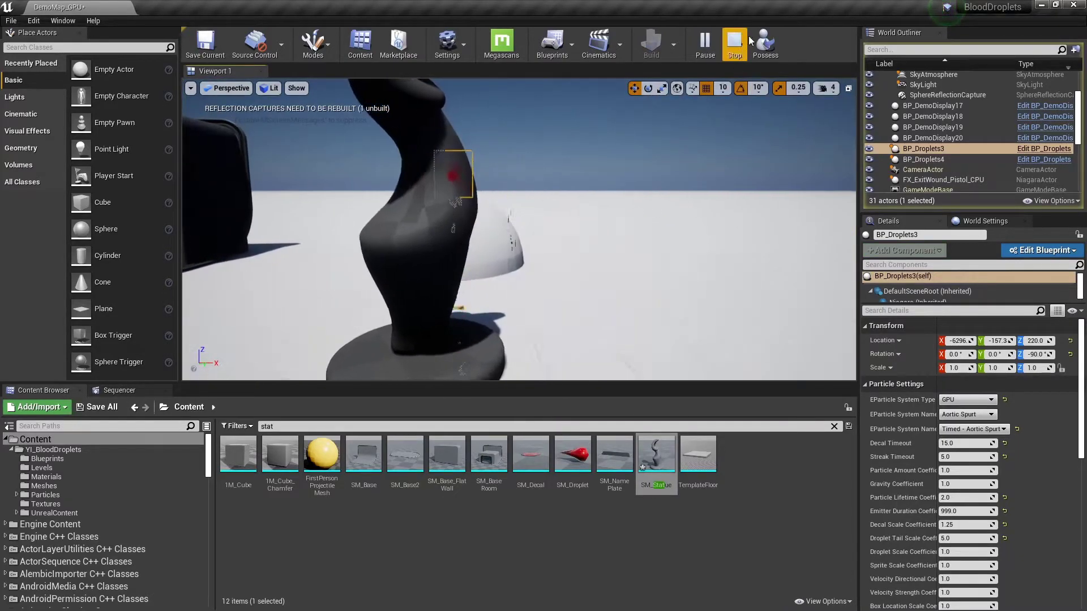
left_click(734, 50)
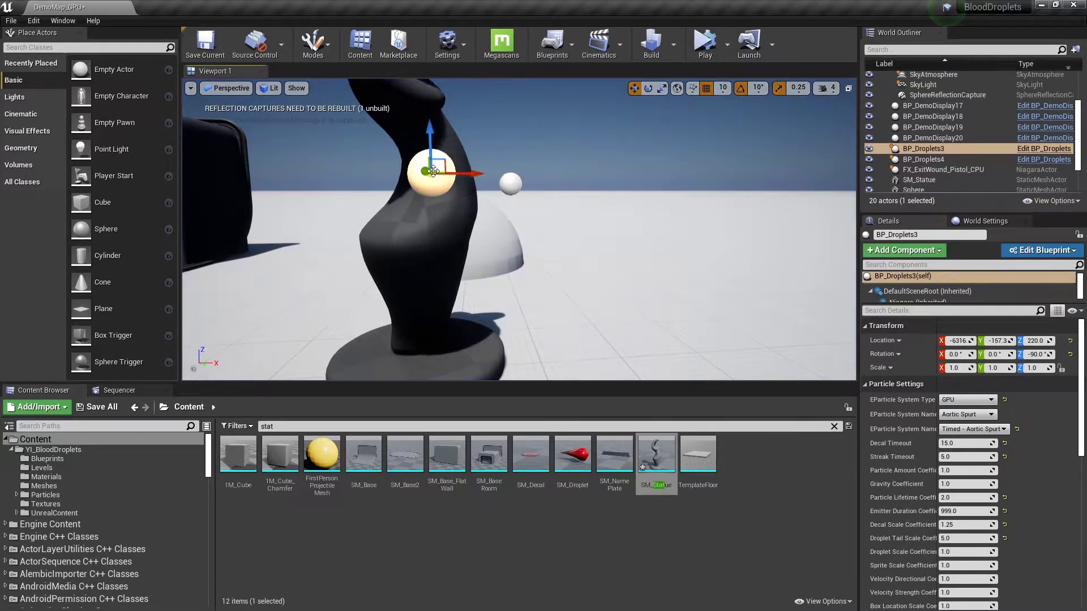
- Move BP_Droplets3 away from the statue to about Y 12.6 and simulate, examining the droplets hitting the statue up close
left_click_drag(401, 170, 346, 161)
key("alt+s")
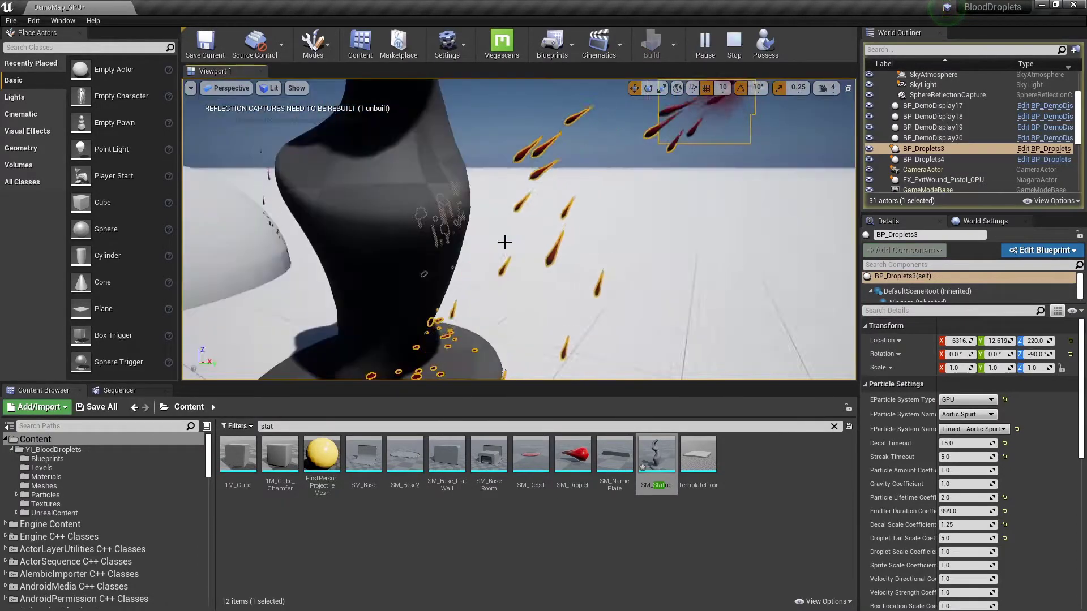
right_click_drag(505, 240, 343, 223)
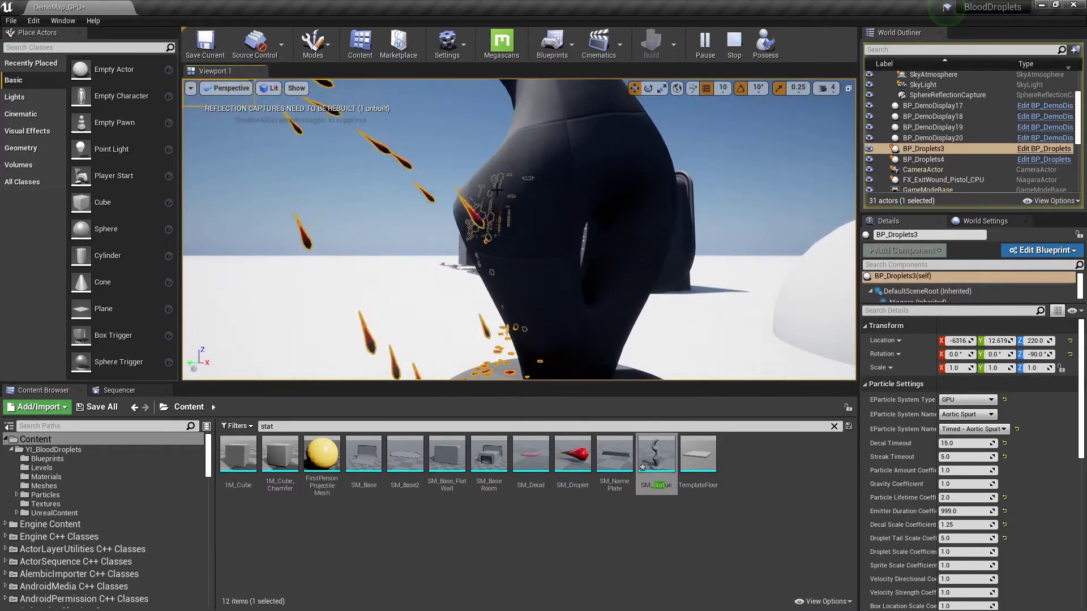
right_click_drag(497, 190, 492, 219)
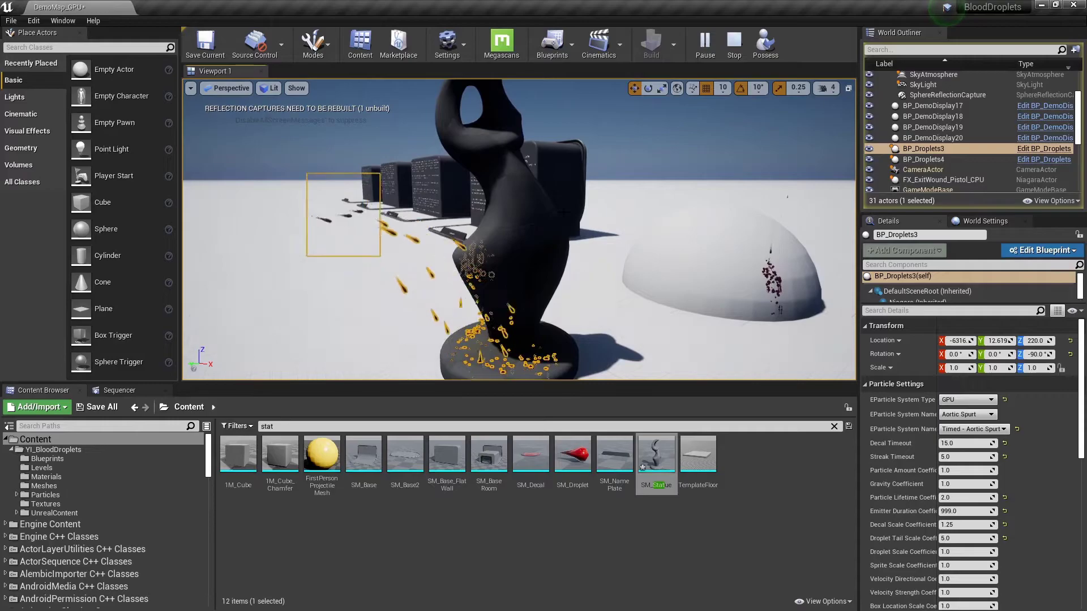
- Restart the simulation, examine where droplets collide with the statue, and stop it with BP_Droplets3 selected
left_click(739, 43)
left_click(706, 46)
right_click_drag(634, 187, 624, 209)
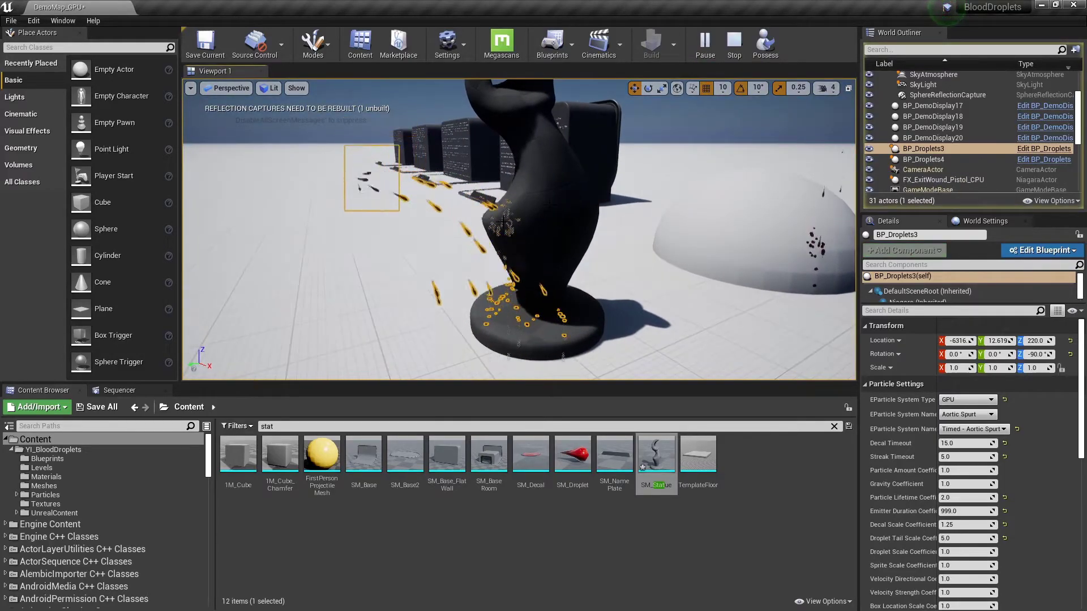
left_click(627, 193)
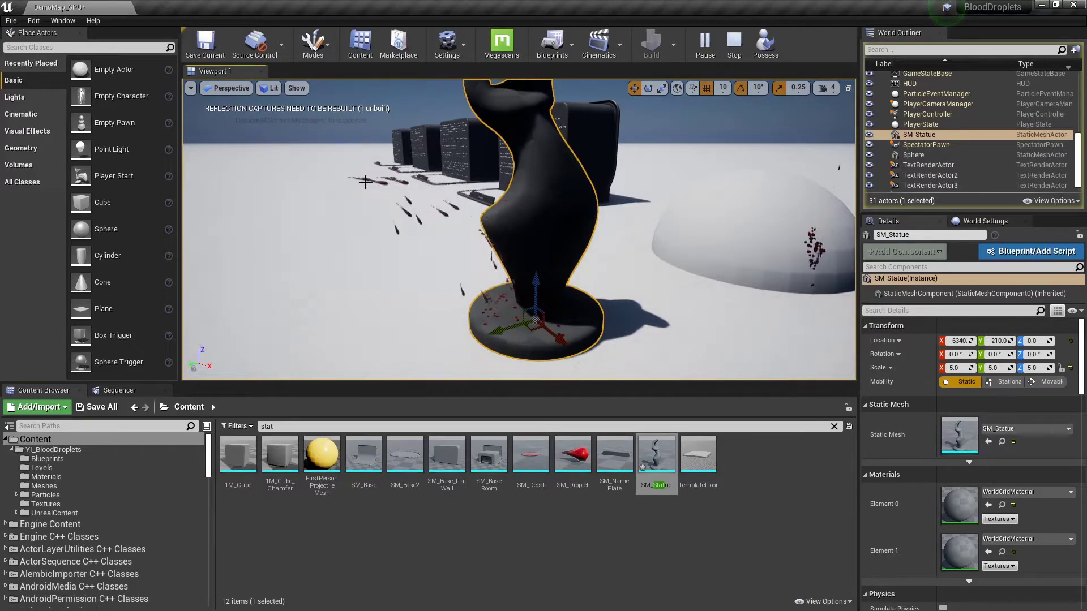
left_click(363, 181)
left_click(739, 51)
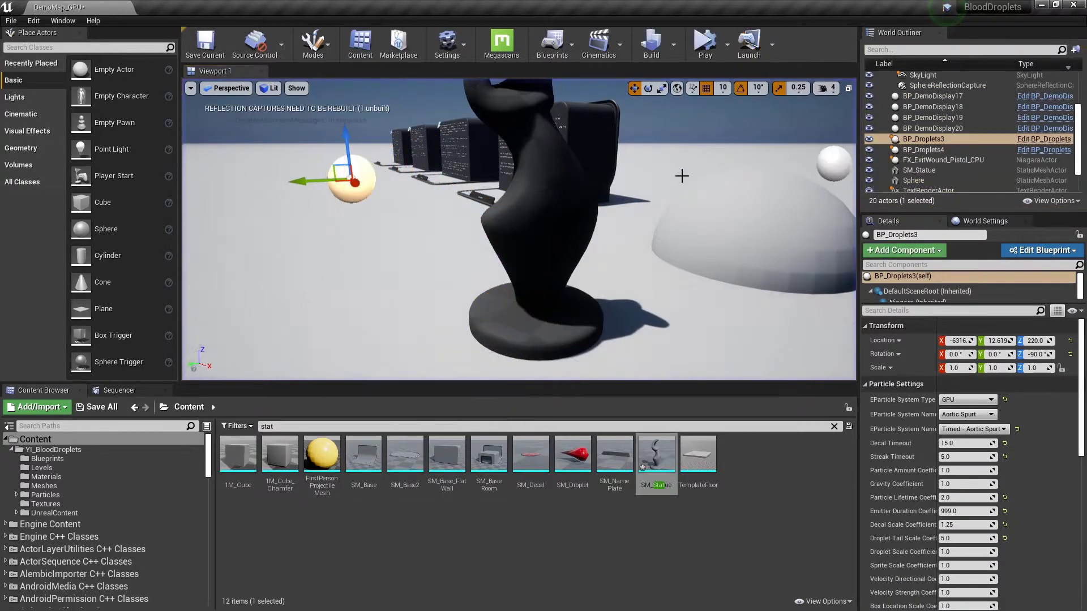
- Compare the statue's distance field visualization with the droplet collisions in the lit view during a simulation
left_click(681, 176)
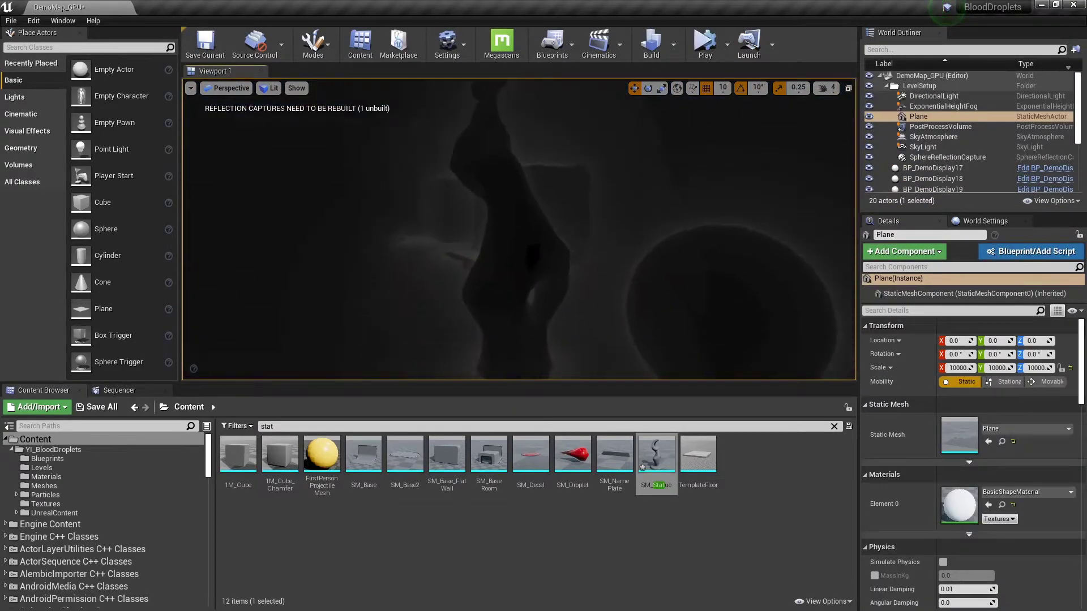
right_click_drag(590, 355, 574, 330)
key("alt+s")
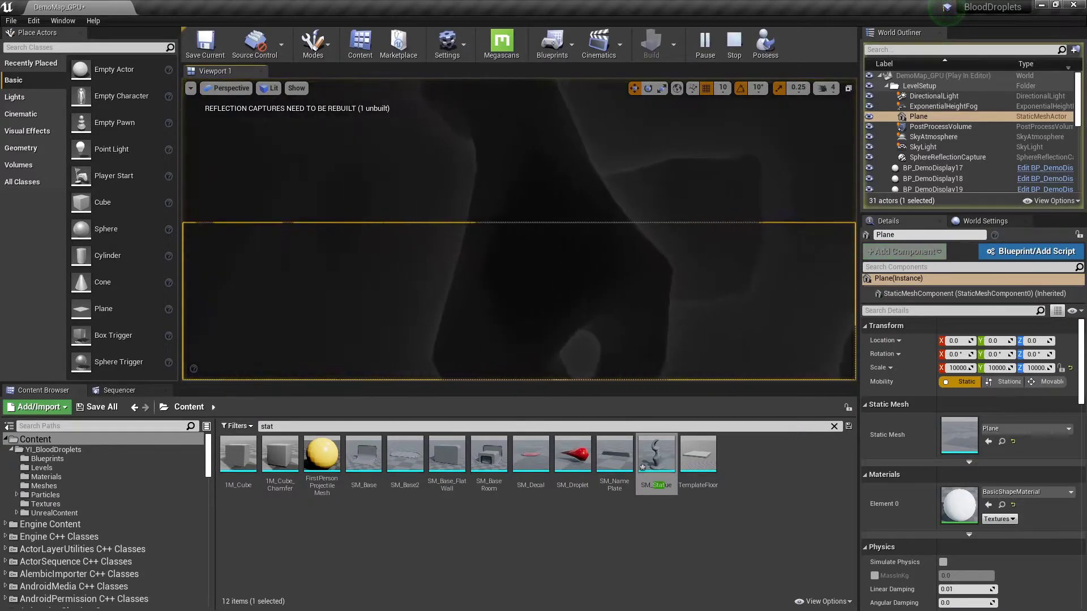
right_click_drag(520, 229, 682, 249)
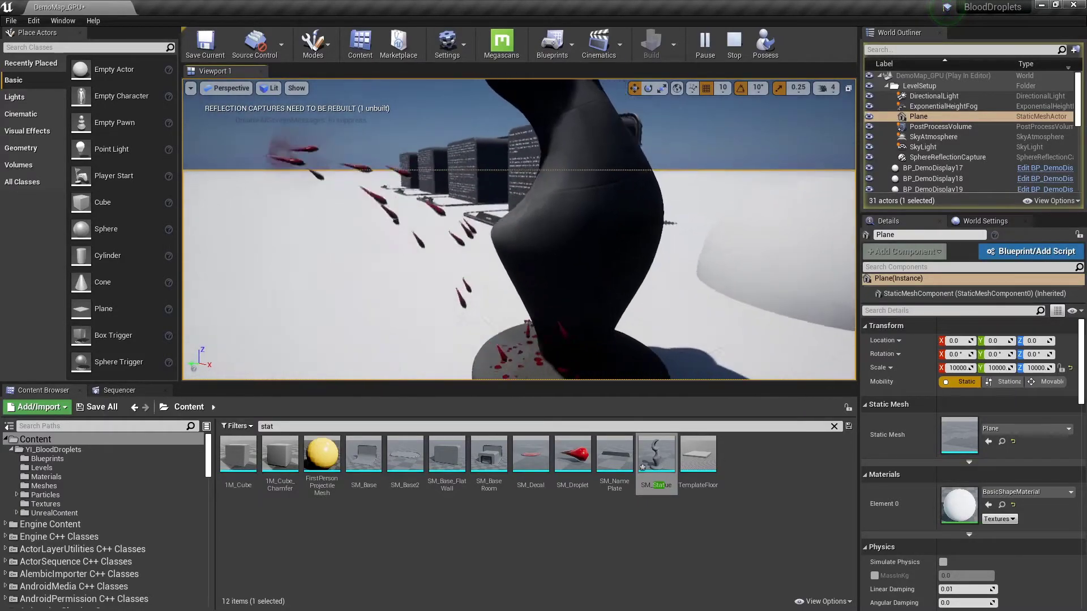
left_click(734, 42)
- Show the distance field visualization again and inspect the gaps and edges of the statue's field up close
right_click_drag(740, 214, 740, 214)
key("g")
key("g")
key("g")
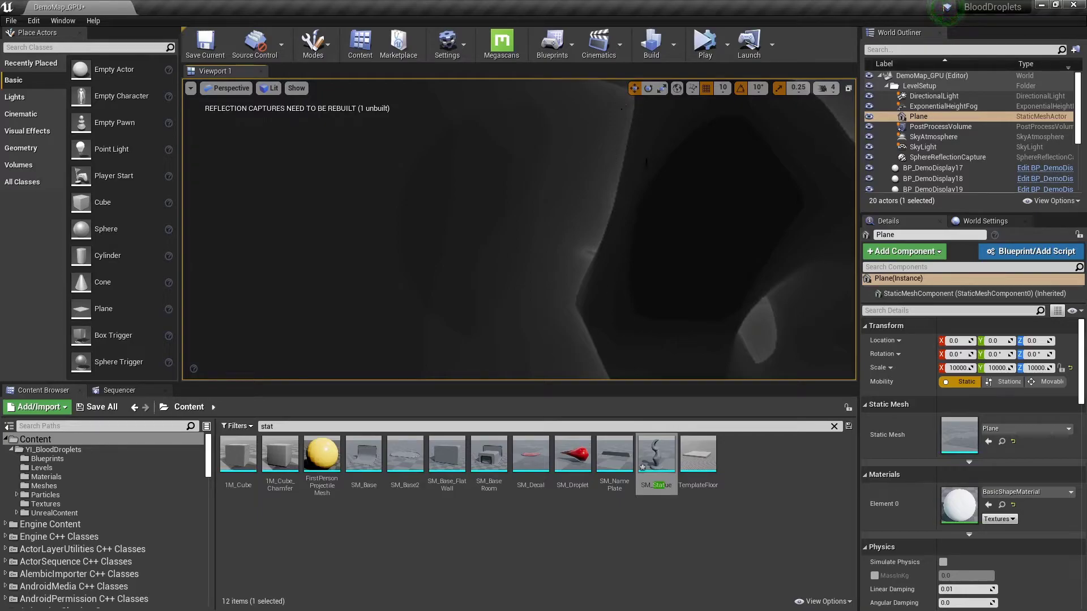
right_click_drag(611, 228, 611, 228)
- Open the SM_Statue mesh asset, set its Distance Field Resolution to 5.0, apply the change, and close the mesh editor
left_click(634, 283)
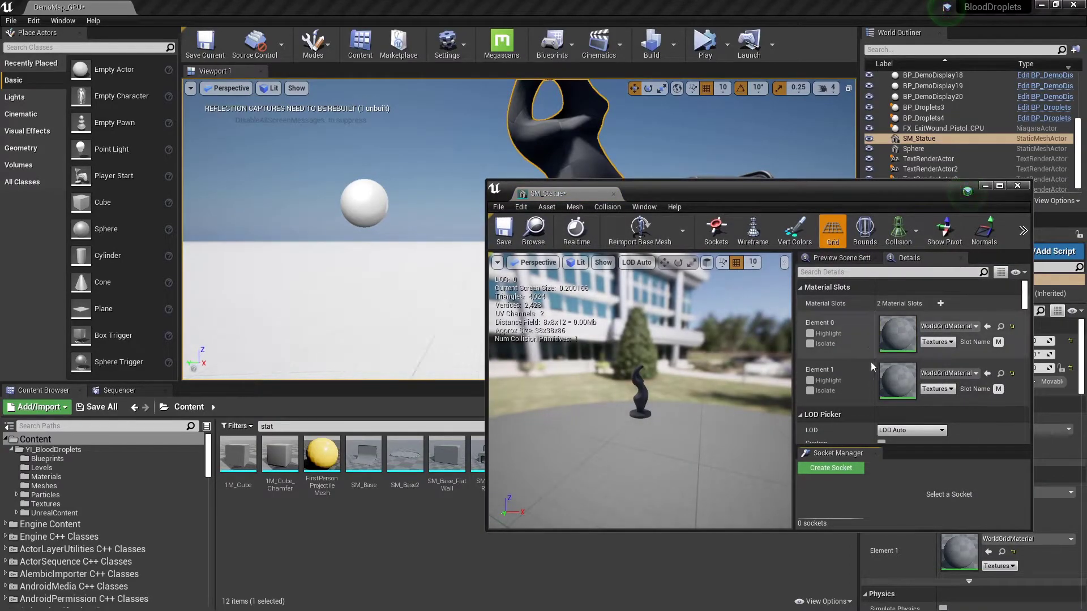
scroll(870, 367, "down", 10)
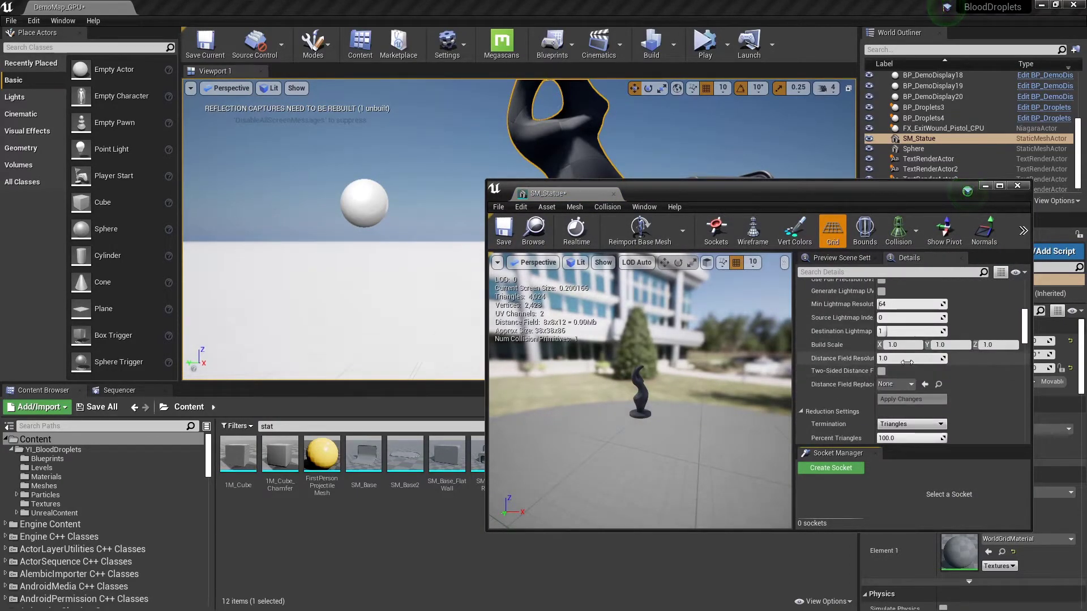
left_click(908, 359)
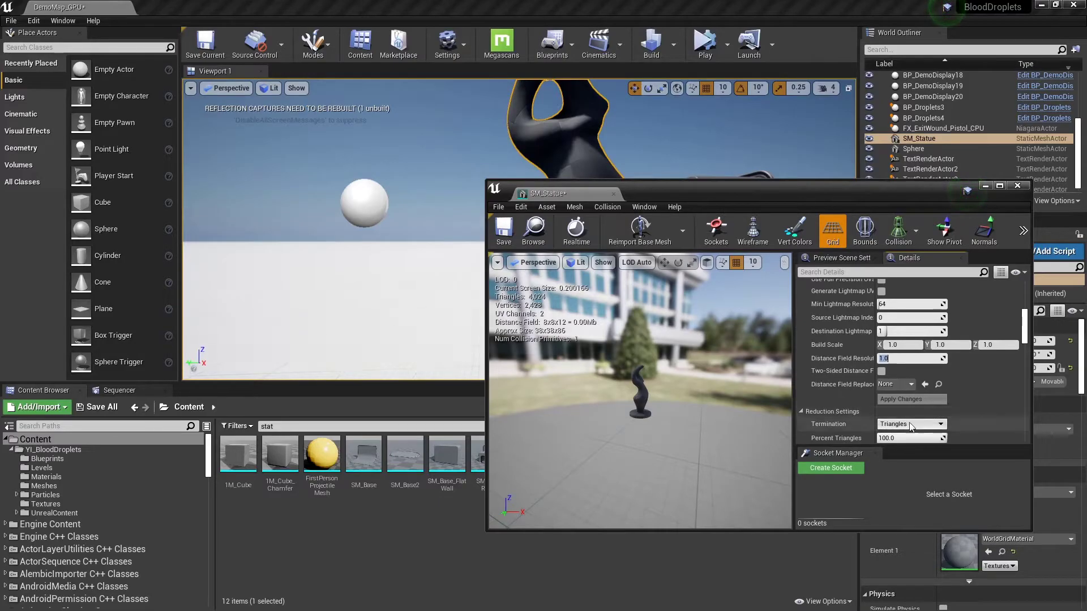
left_click_drag(768, 194, 565, 192)
type("5")
left_click(727, 396)
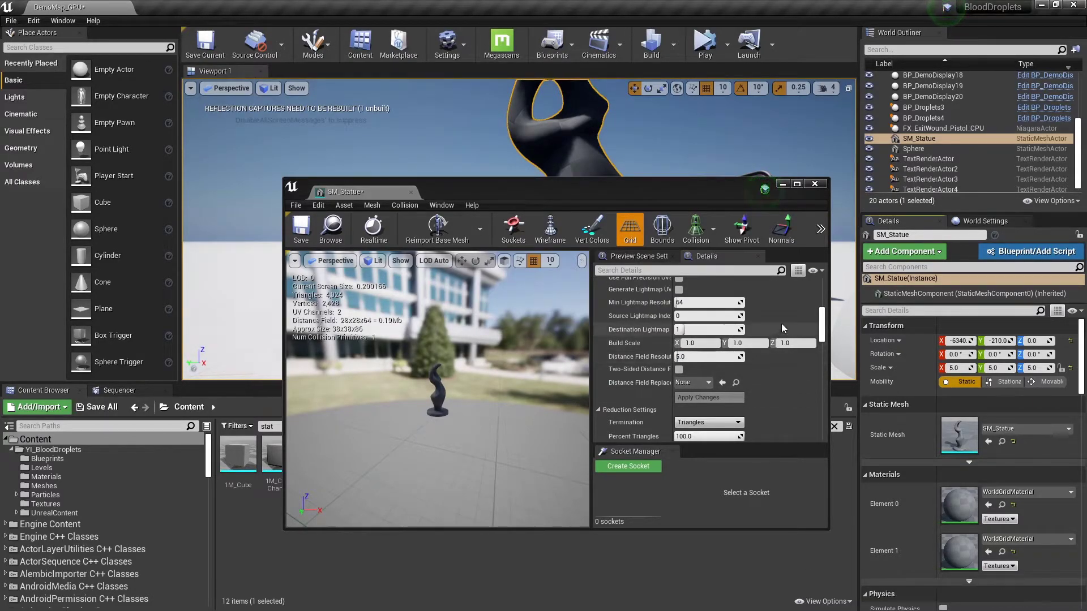
left_click(821, 183)
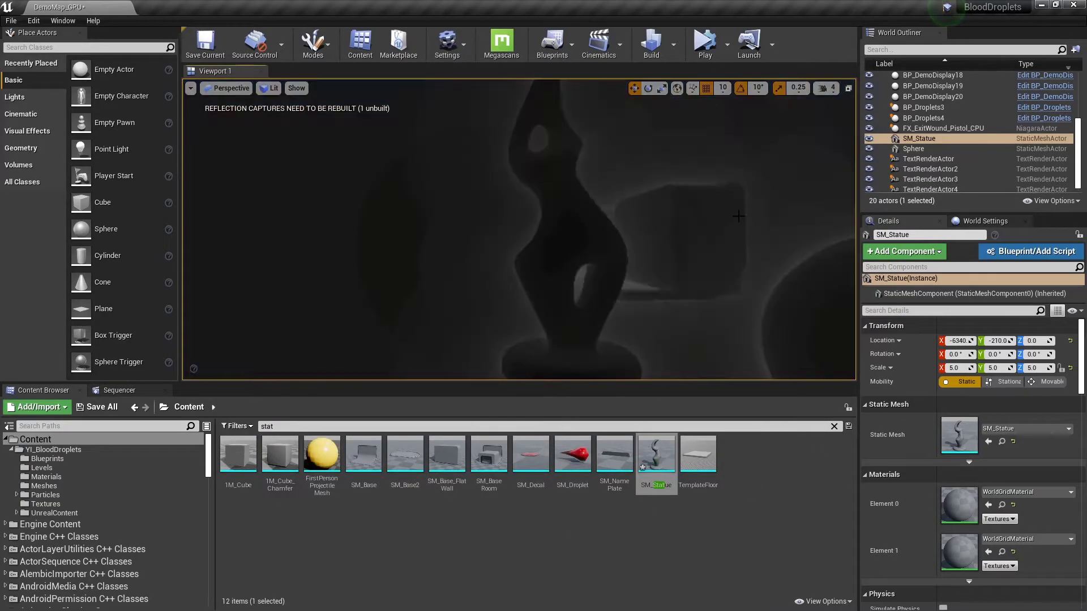
- Inspect the rebuilt distance field of the statue from several angles and return to the lit view
right_click_drag(740, 221, 809, 279)
right_click_drag(621, 264, 671, 262)
right_click_drag(543, 229, 640, 249)
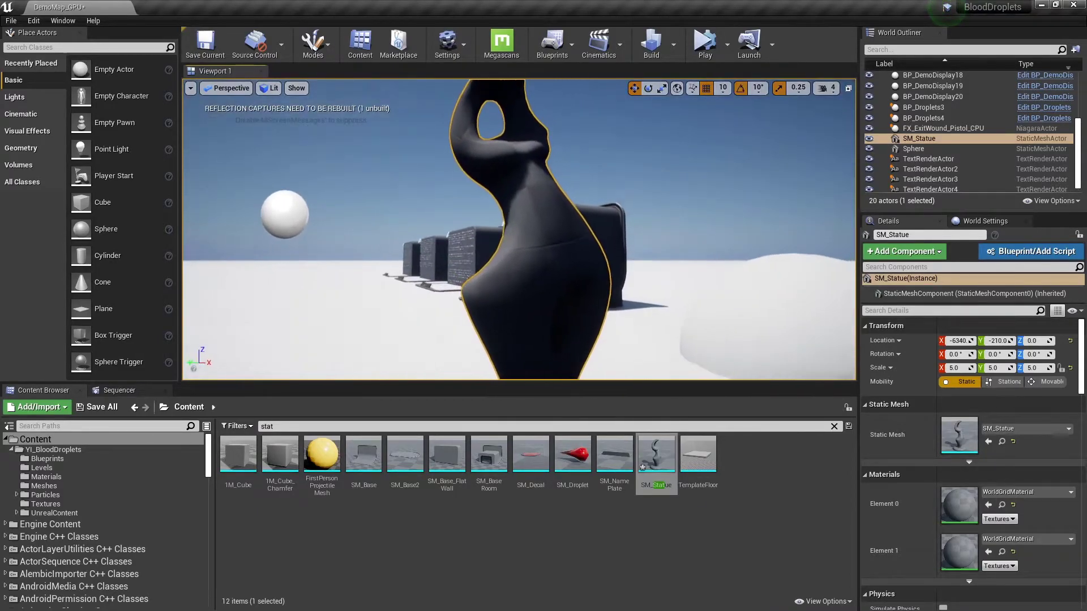
- Simulate the level to check droplet collisions on the statue's body and base, and stop the simulation
mouse_move(556, 279)
right_mouse_down()
mouse_move(569, 275)
mouse_move(566, 323)
mouse_move(594, 320)
right_mouse_up()
key("alt+s")
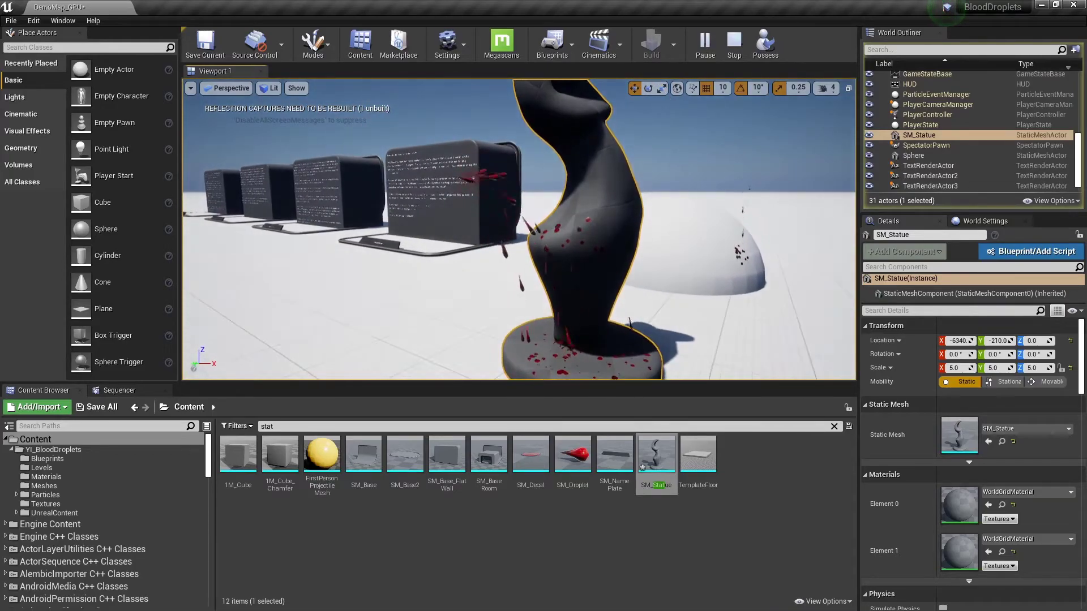
right_click_drag(696, 260, 699, 260)
key("Escape")
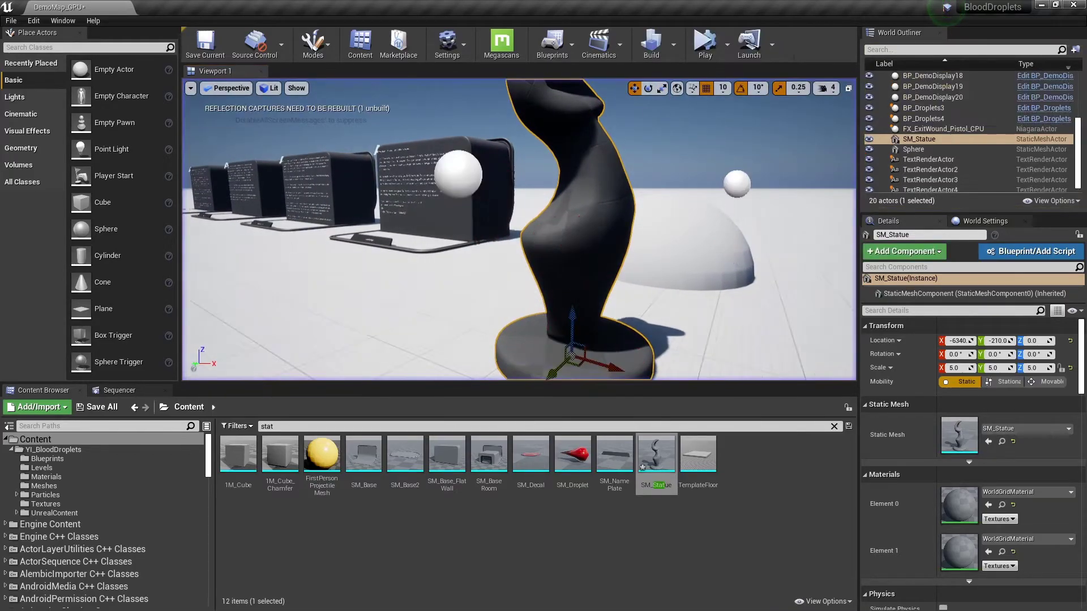
- Move BP_Droplets3 to about Y -7.4 and Z 240 and start simulating the droplets against the statue
left_click(456, 185)
left_click_drag(457, 148, 455, 114)
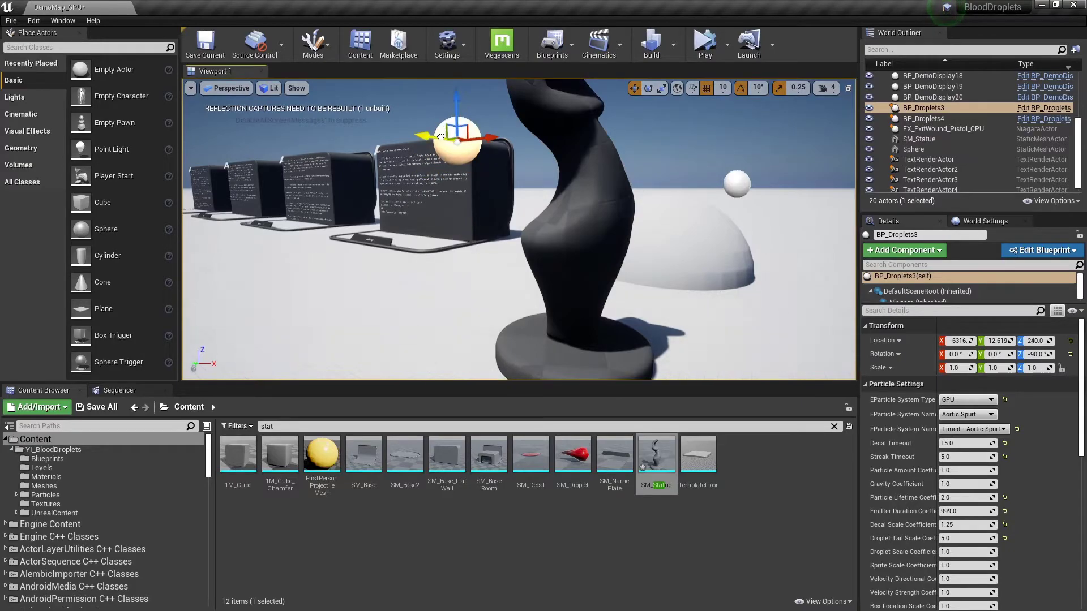
key("alt+p")
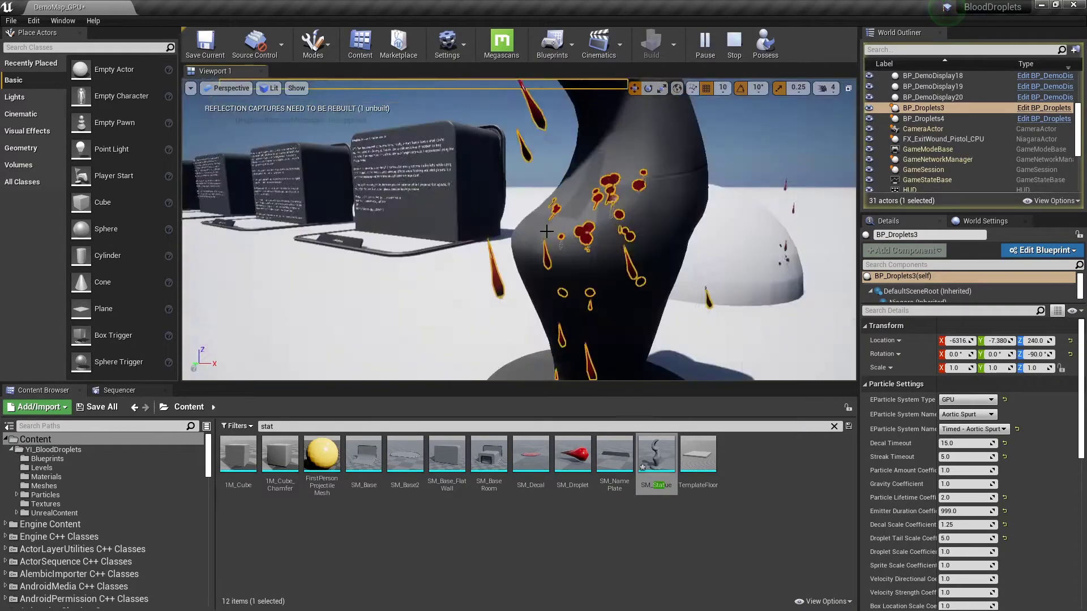
- Select the sphere, stop the simulation, pull the camera far back from the statue, and simulate again from that distance
left_click(766, 223)
right_click_drag(766, 223, 692, 212)
right_click_drag(847, 226, 708, 231)
key("Escape")
key("alt+s")
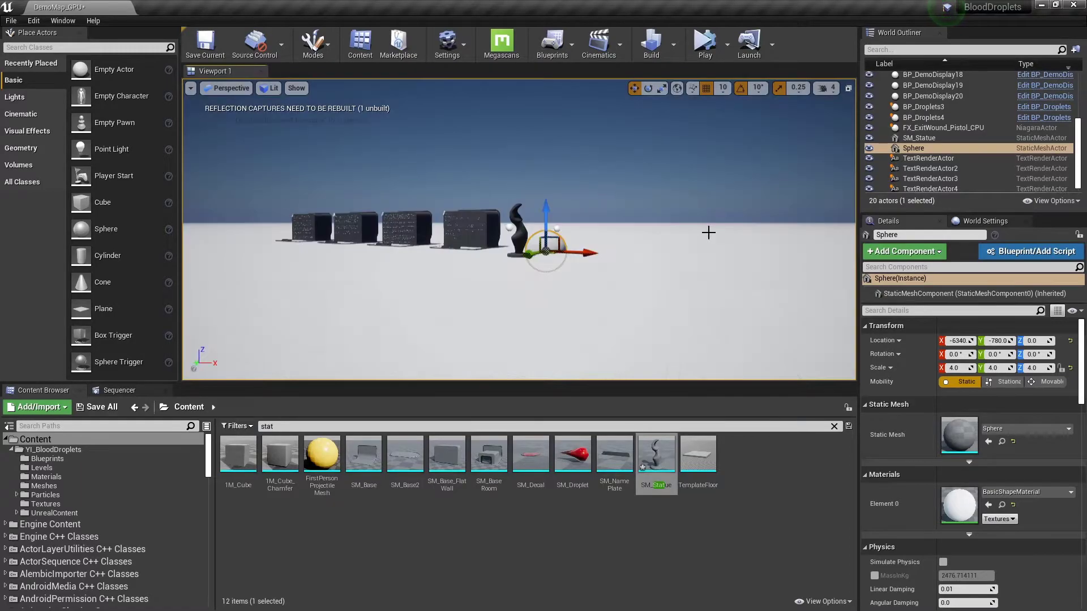
key("alt+s")
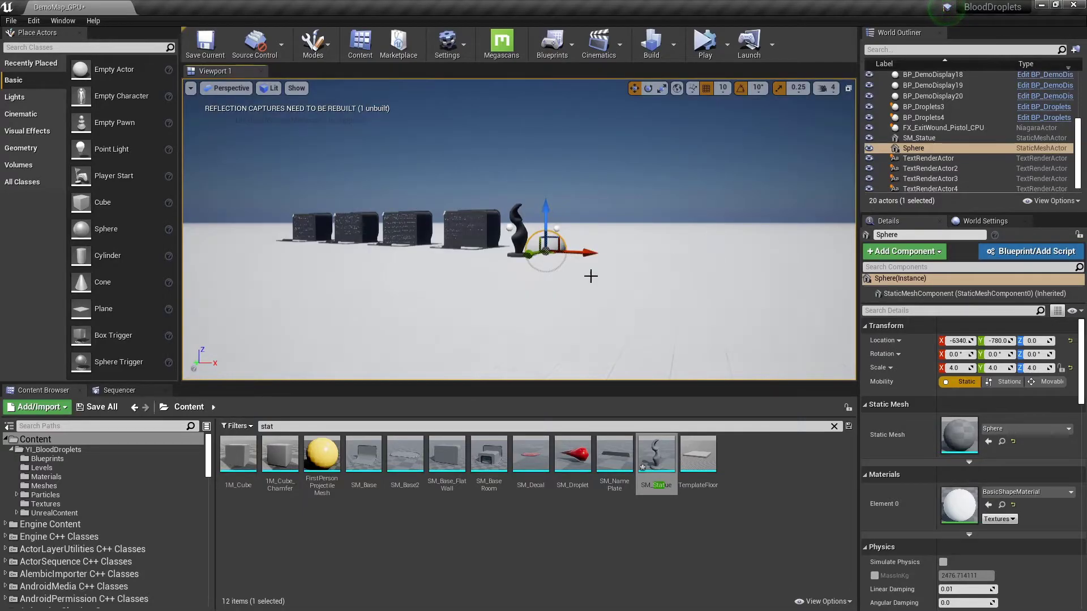
key("alt+s")
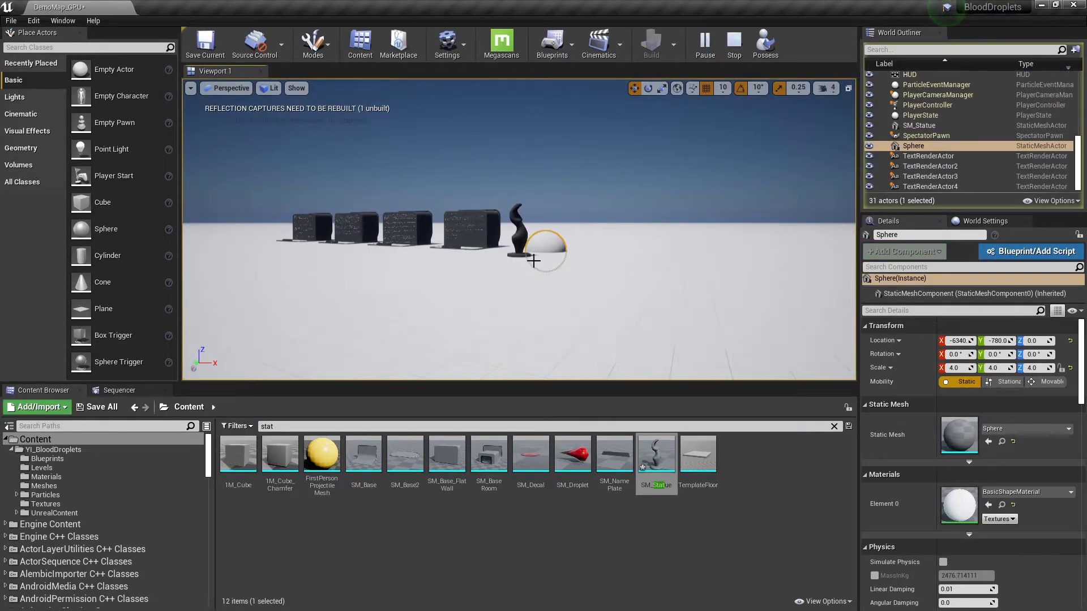
- Fly the camera back to the statue during the simulation and examine the droplet collisions at close range
left_click(592, 200)
key("w")
right_click_drag(594, 225, 594, 226)
key("w")
key("s")
right_click_drag(444, 247, 444, 247)
key("d")
right_click_drag(508, 292, 508, 292)
middle_click_drag(488, 248, 488, 248)
left_click_drag(391, 125, 368, 146)
mouse_move(519, 229)
right_mouse_down()
mouse_move(516, 255)
mouse_move(510, 224)
mouse_move(519, 229)
right_mouse_up()
mouse_move(640, 215)
right_mouse_down()
mouse_move(623, 203)
mouse_move(658, 207)
mouse_move(628, 201)
mouse_move(640, 203)
right_mouse_up()
- Restart the simulation near the statue, examine the blood marks on its surface, clear the selection, and end the simulation
left_click(734, 45)
left_click(705, 44)
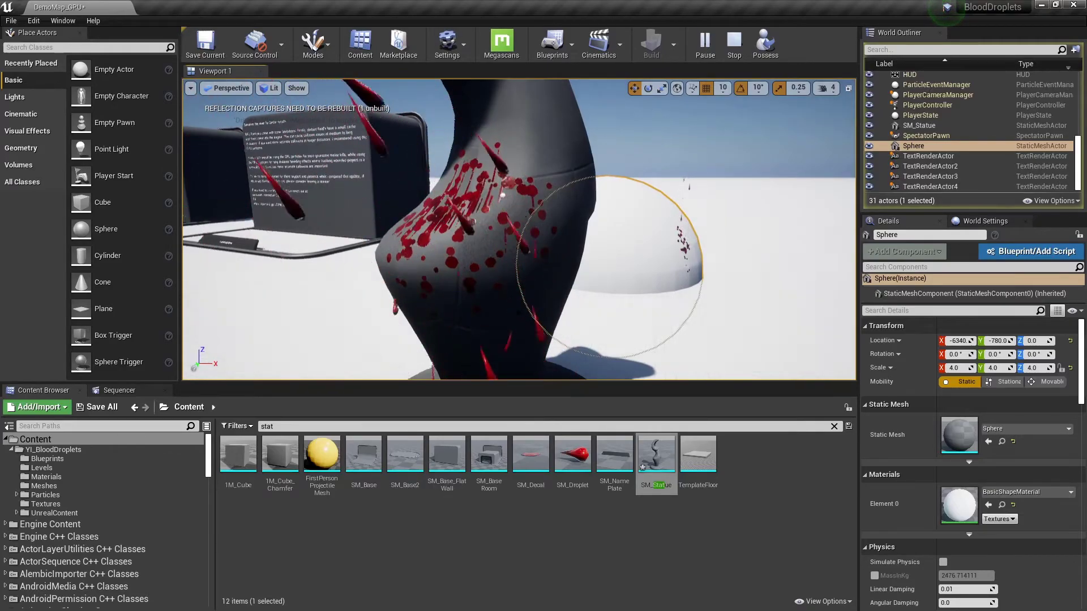
right_click_drag(527, 207, 522, 205)
key("s")
left_click(598, 161)
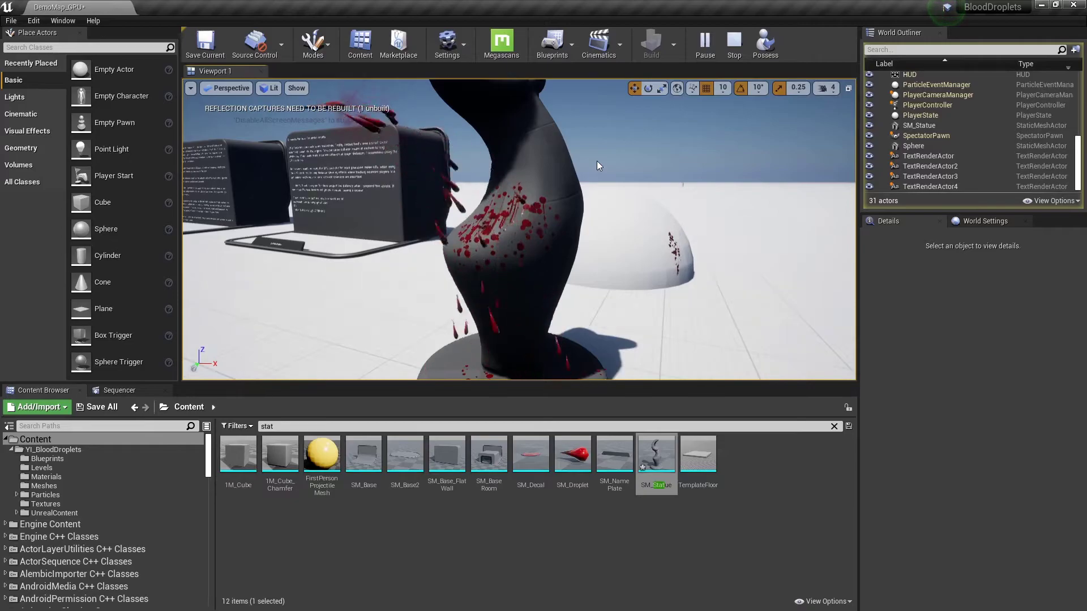
key("Escape")
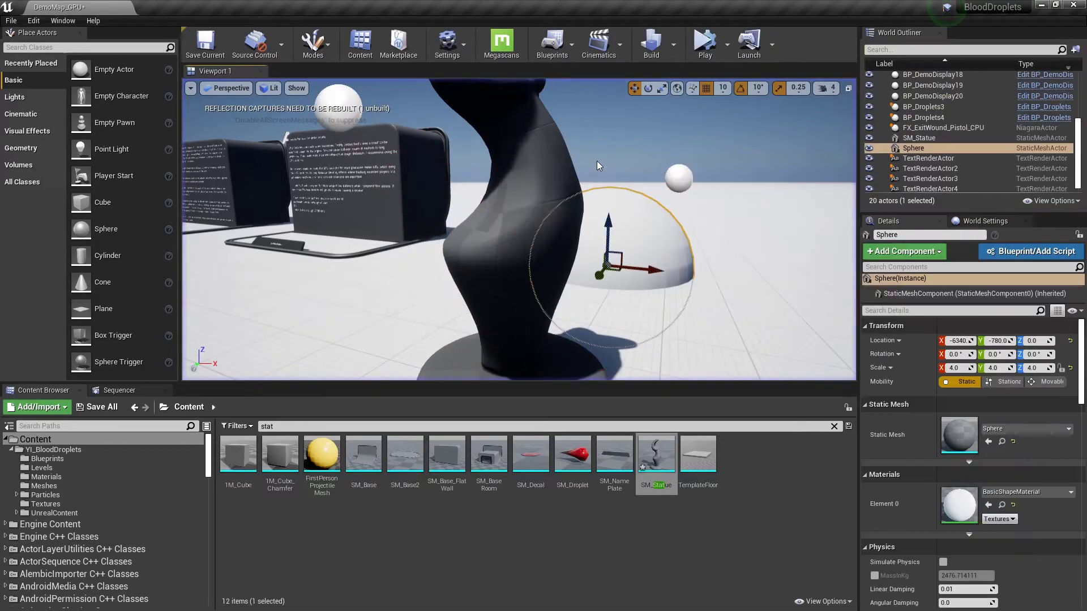
- Select BP_Droplets3 beside the statue and look through the Meshes and Levels folders of YI_BloodDroplets
left_click(340, 112)
right_click_drag(339, 112, 362, 120)
left_click(83, 487)
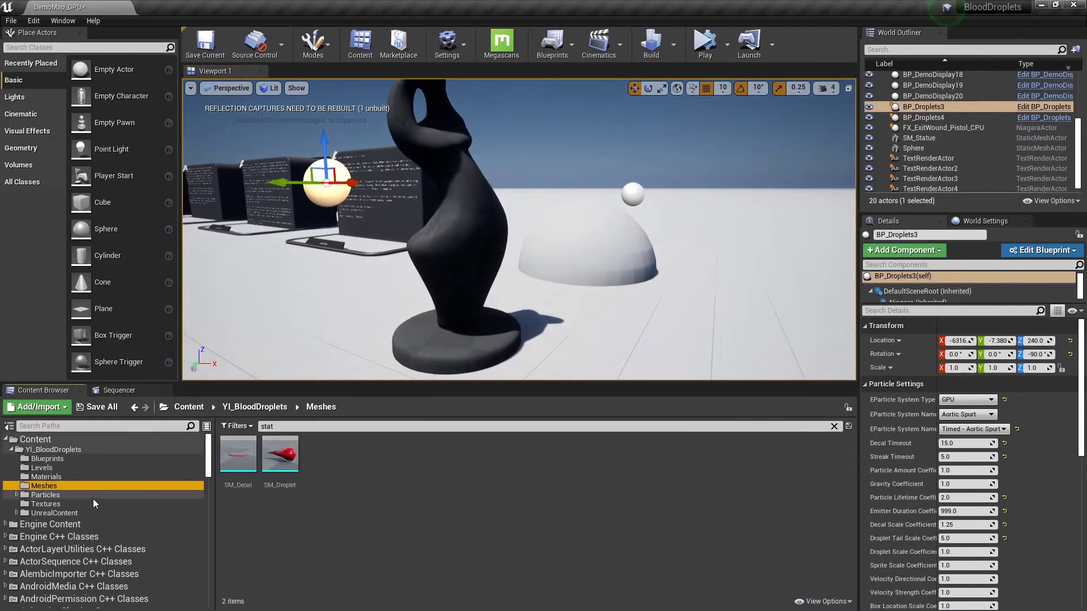
left_click(99, 469)
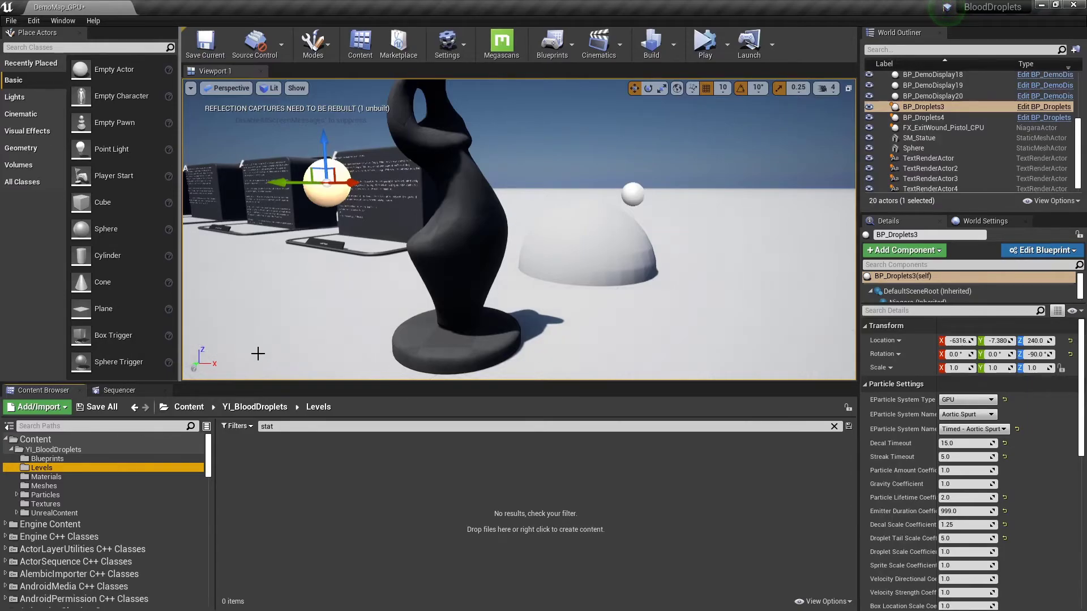
left_click(129, 485)
left_click(248, 471)
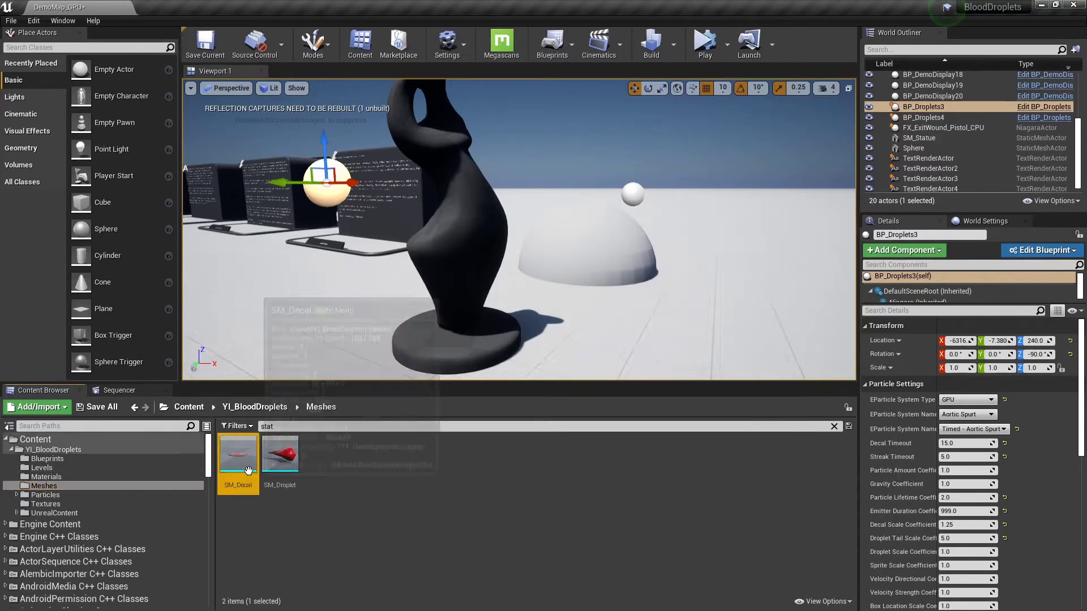
left_click(113, 469)
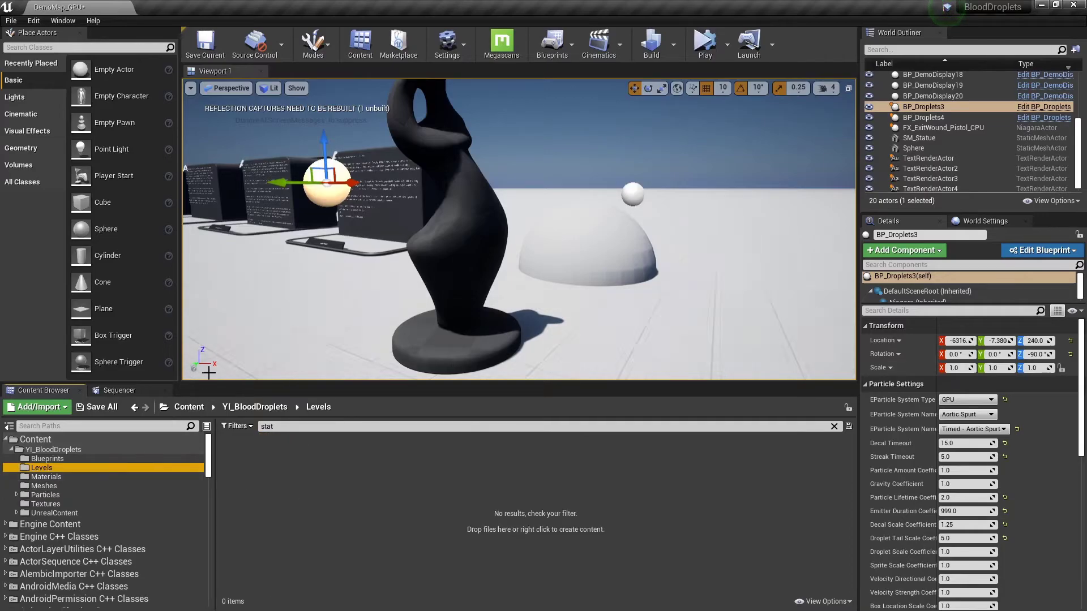
left_click(73, 484)
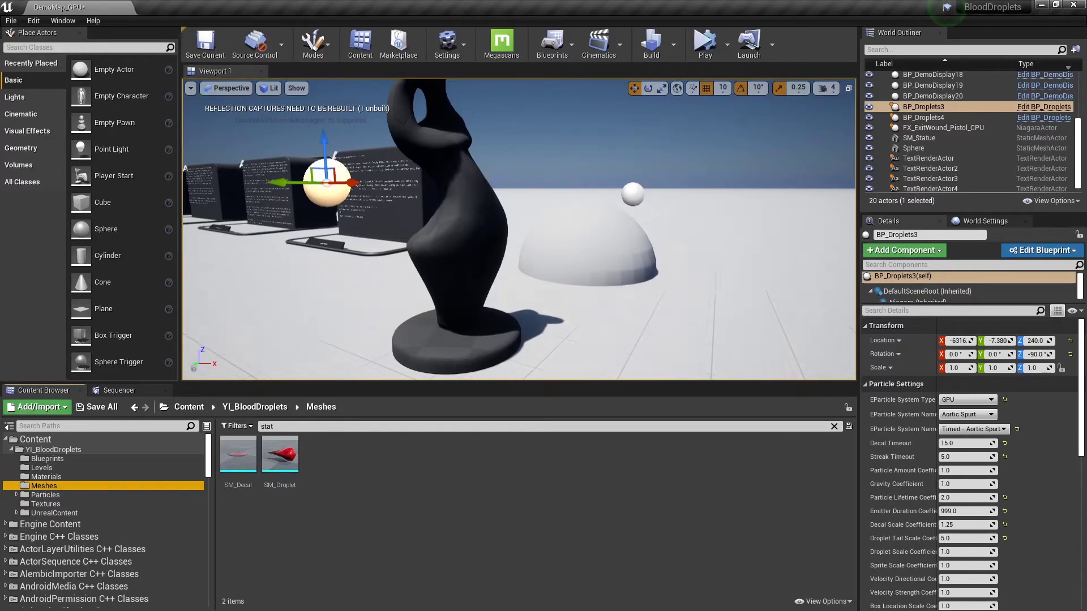
- Select the statue, view the scene with the Mesh DistanceFields visualization, and switch that visualization off again
left_click(466, 227)
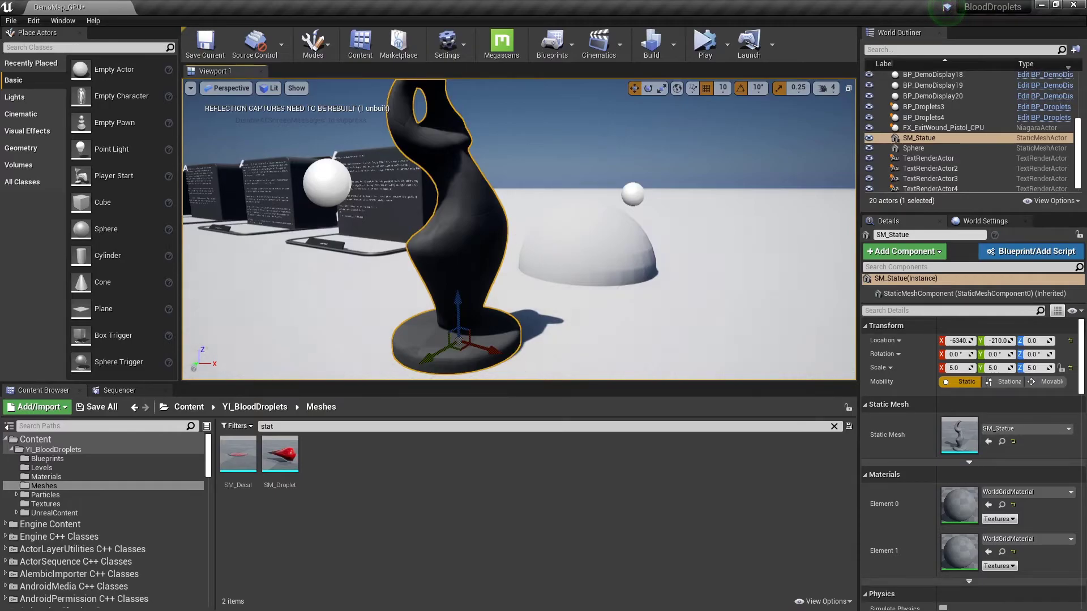
right_click_drag(554, 251, 539, 245)
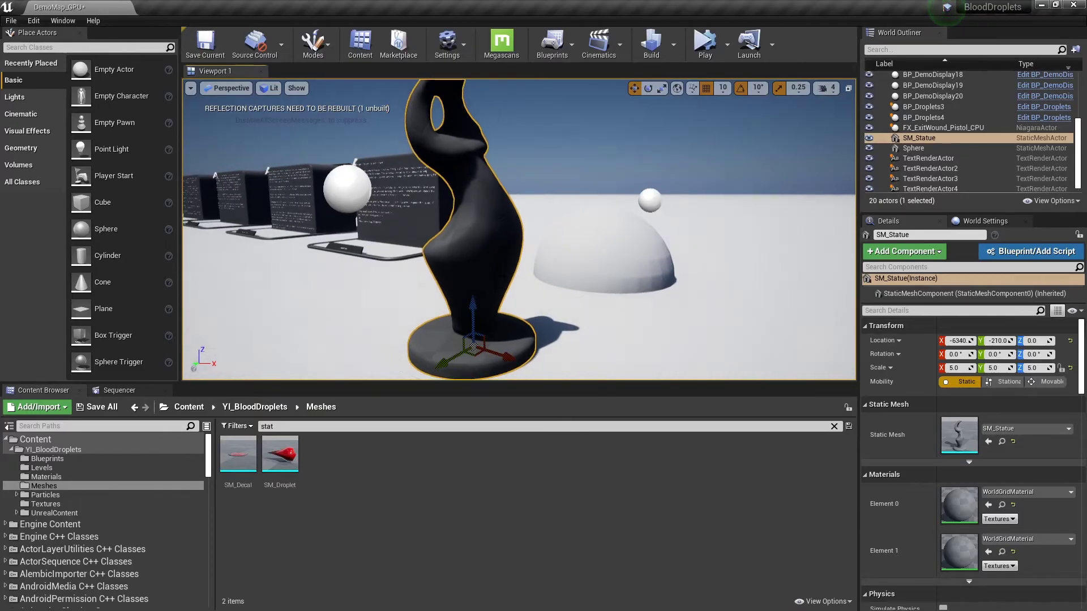
left_click(297, 91)
mouse_move(347, 389)
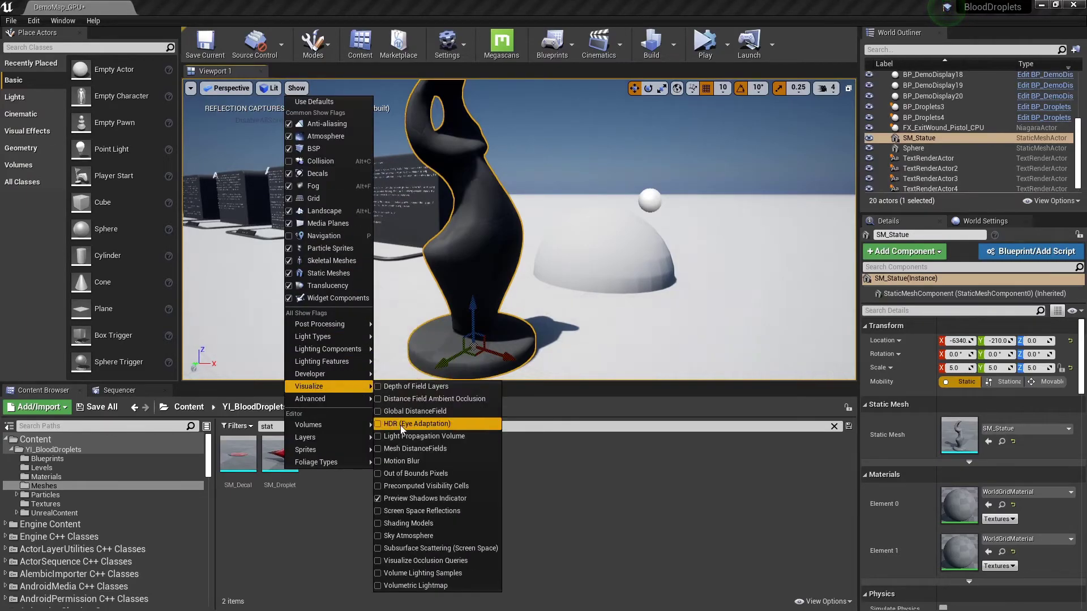
left_click(378, 454)
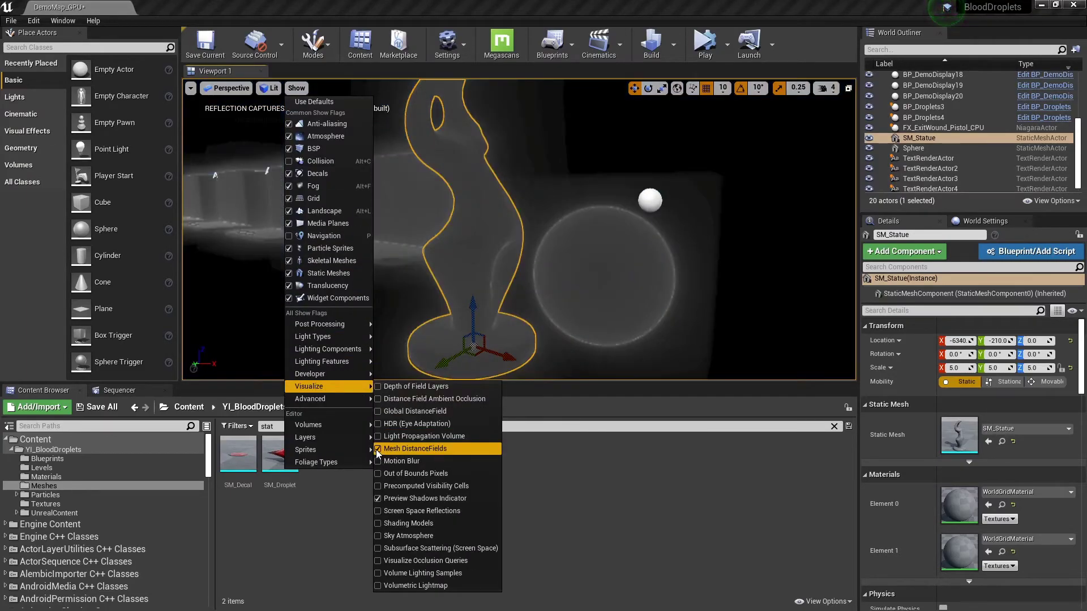
left_click(378, 449)
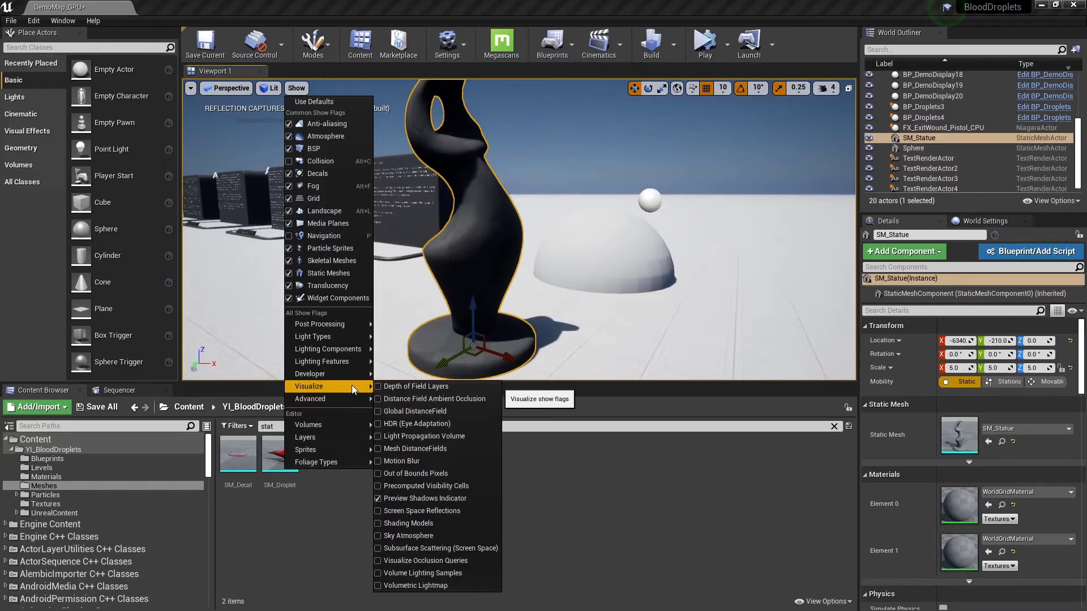
- Show the Global DistanceField visualization around the statue and sphere, and bring up the world's Global DistanceField View Distance setting
left_click(378, 412)
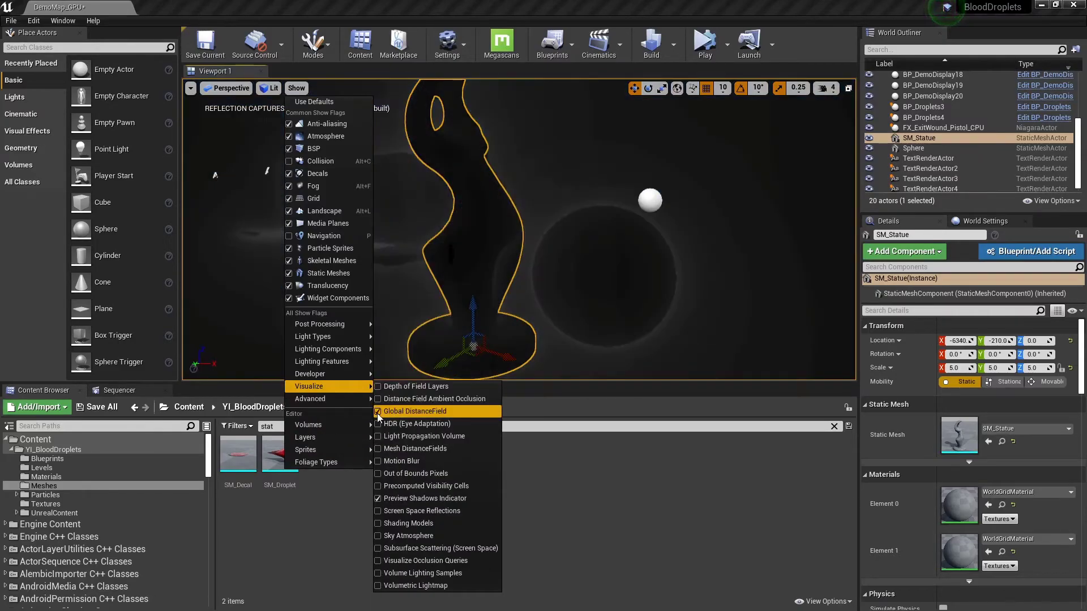
key("s")
mouse_move(736, 278)
right_mouse_down()
mouse_move(702, 270)
mouse_move(735, 278)
right_mouse_up()
key("w")
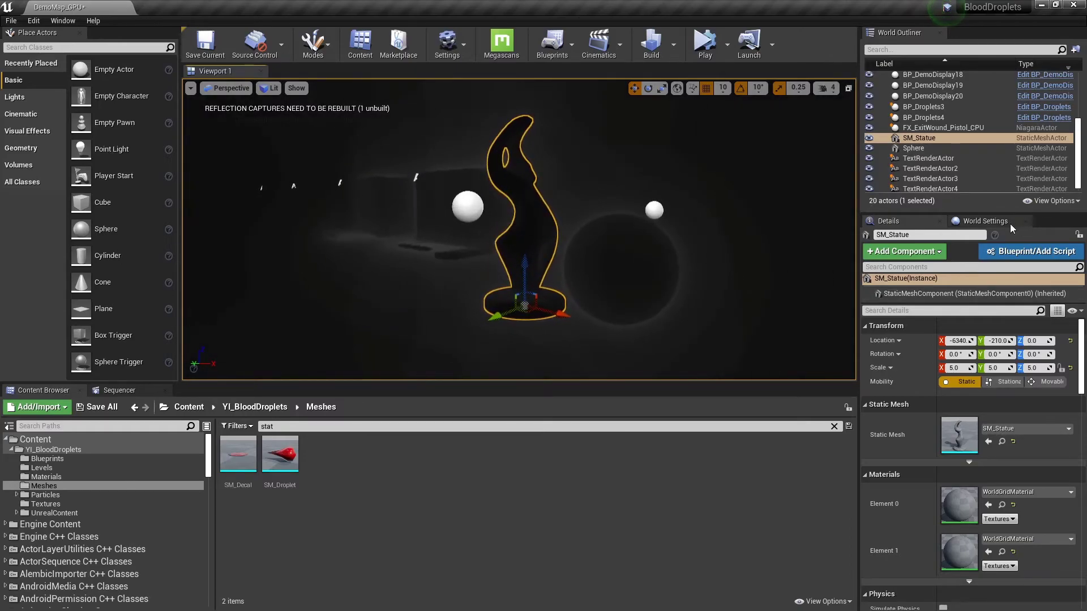
left_click(985, 221)
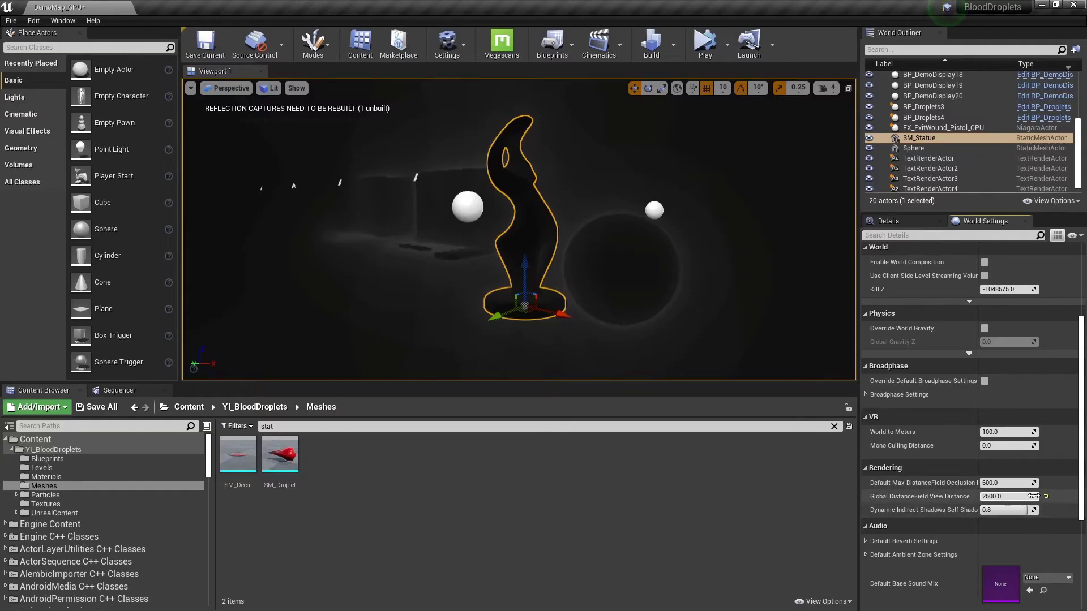
- Examine the global distance field at the statue's lower opening up close, then compare the statue with the sphere from farther back
key("w")
right_click_drag(657, 317, 577, 334)
key("d")
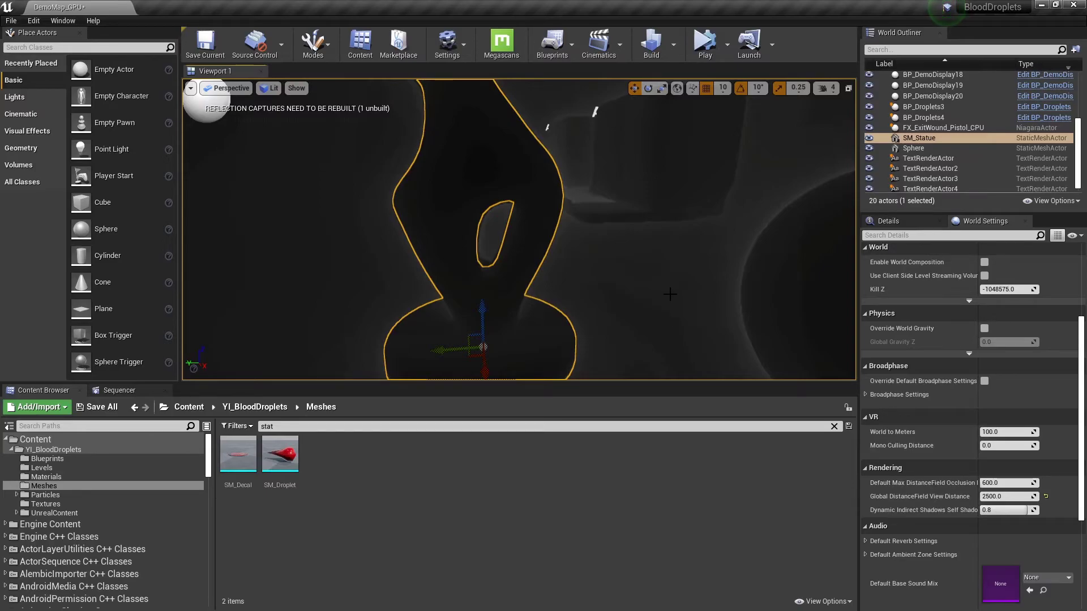
right_click_drag(670, 294, 642, 235)
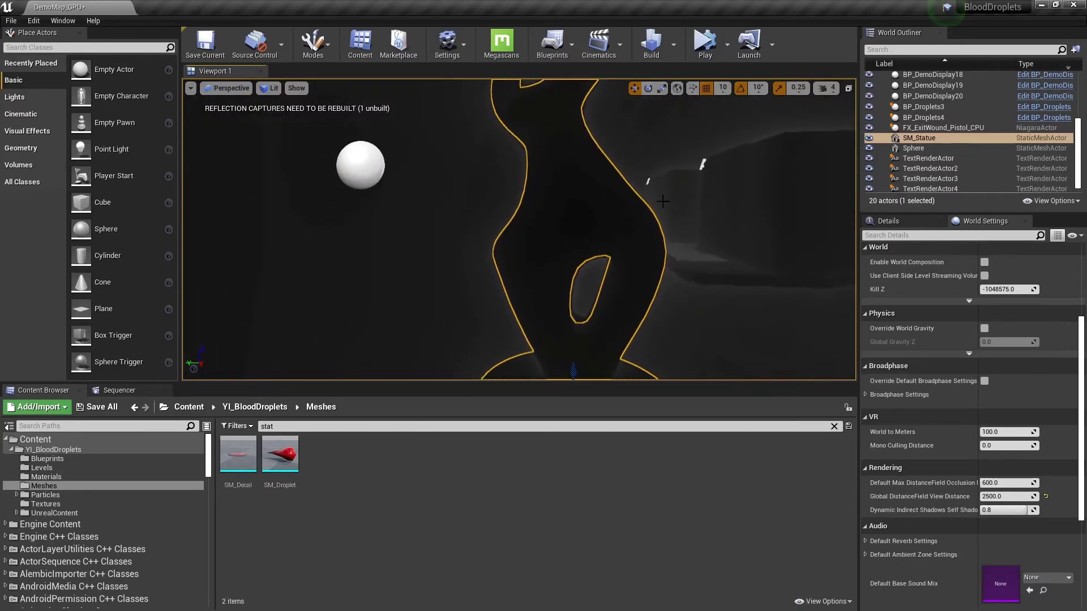
left_click(587, 287)
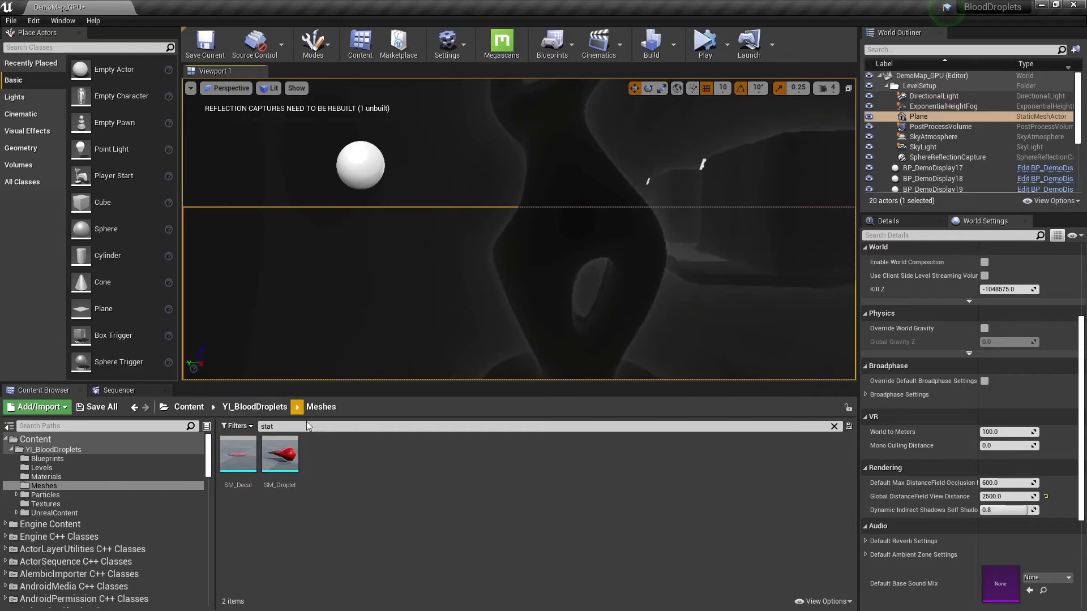
right_click_drag(397, 317, 526, 317)
right_click_drag(416, 281, 345, 280)
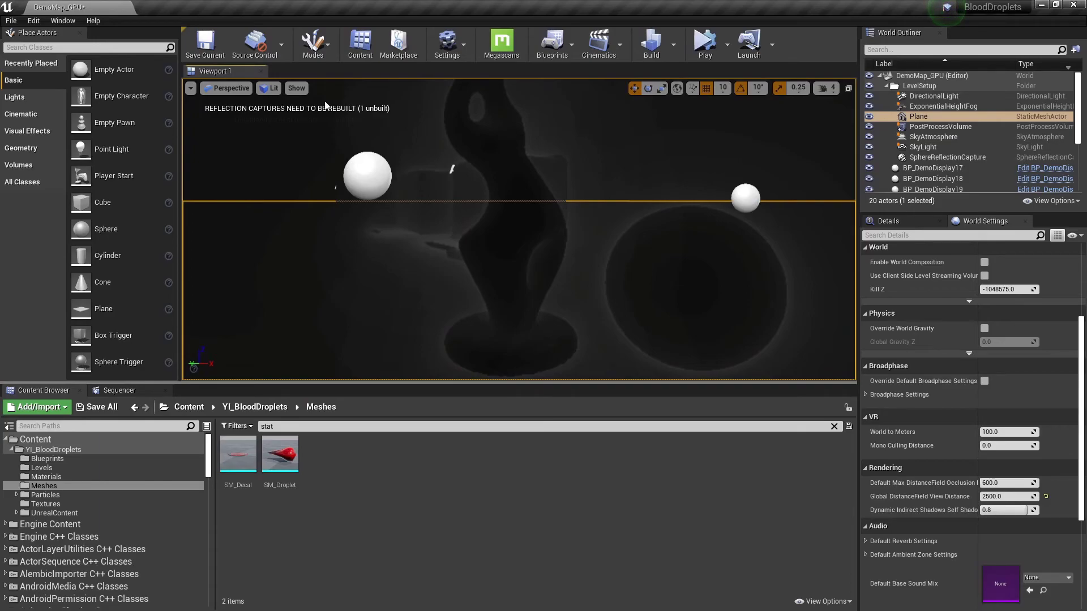
- Clear the selection, turn off the Global DistanceField visualization, and fly the camera around toward the text display boards
left_click(297, 89)
left_click(301, 89)
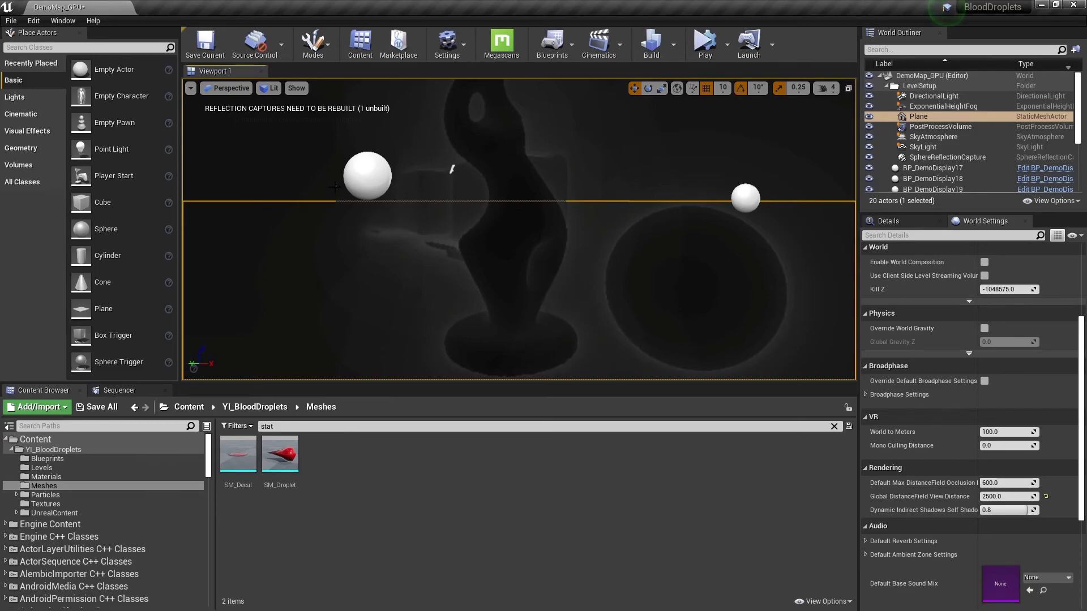
left_click(324, 151)
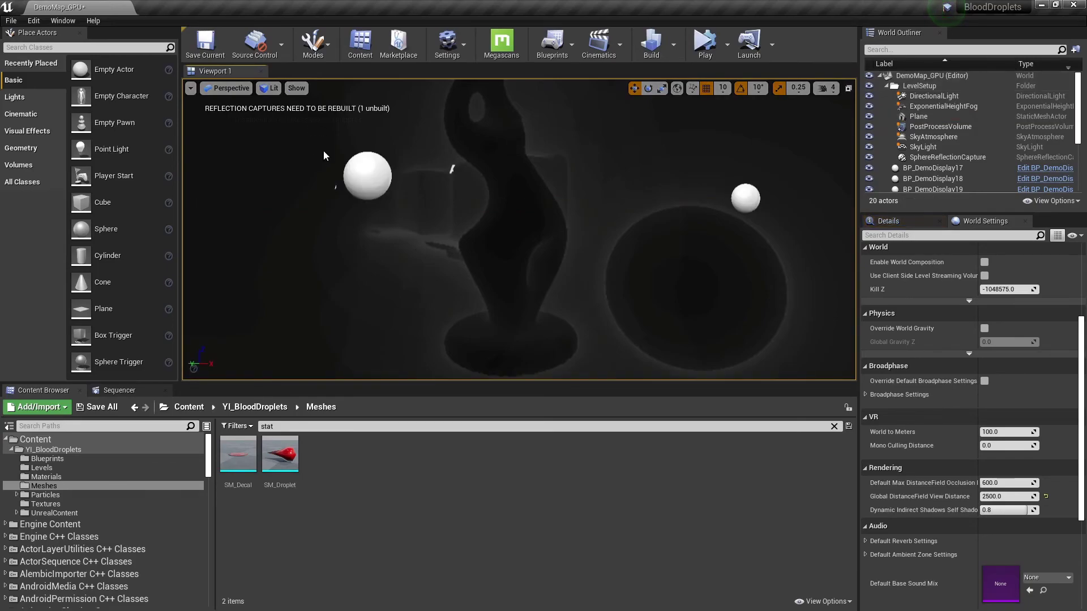
left_click(296, 88)
mouse_move(380, 388)
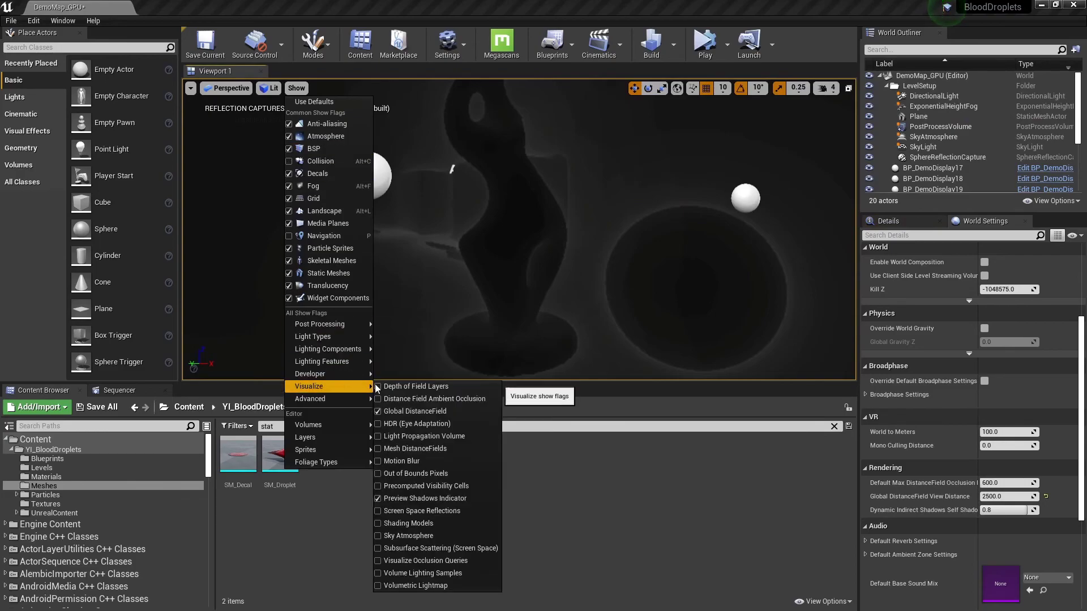
left_click(379, 411)
right_click_drag(447, 301, 624, 282)
key("a")
key("w")
right_click_drag(308, 303, 263, 303)
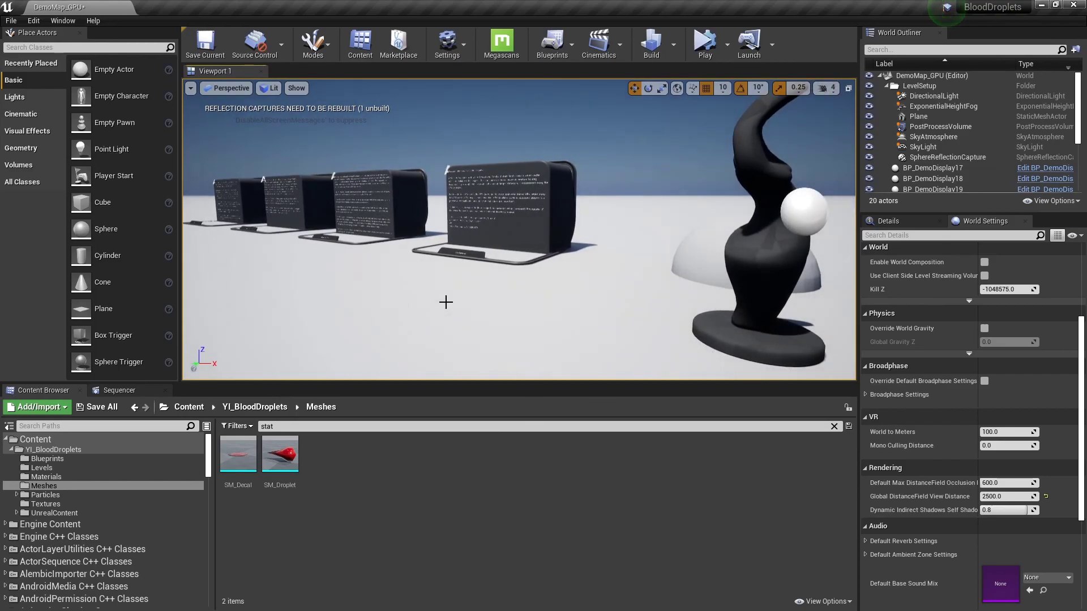